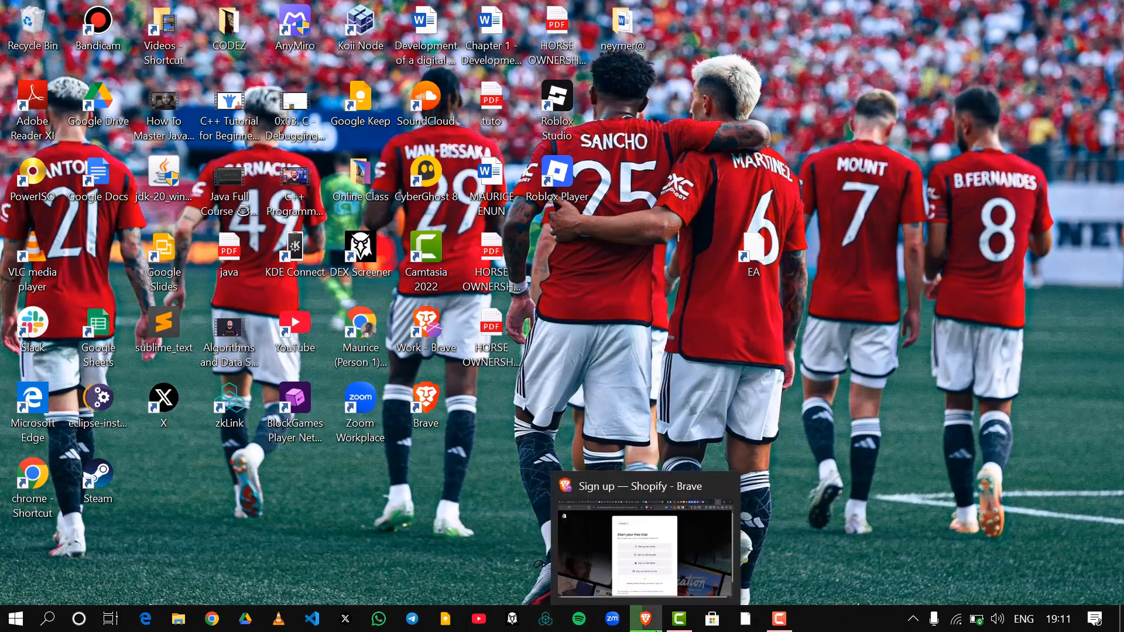
# Step: Switch to the Brave browser, open the Shopify website from the "shopify" search results and start the free trial sign-up
pyautogui.click(646, 619)
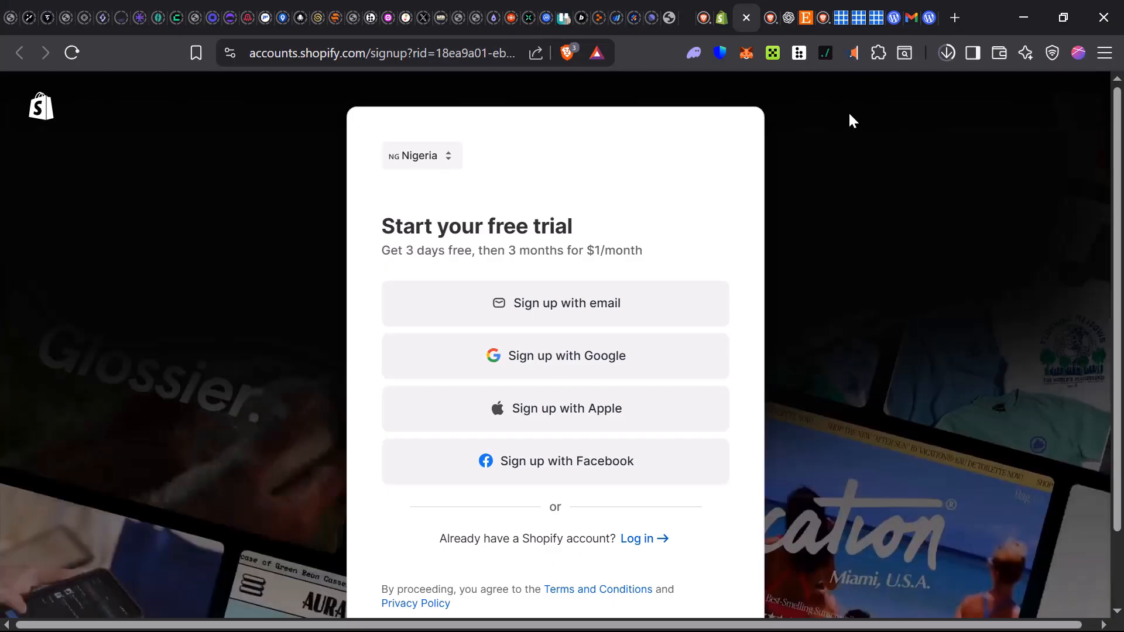
pyautogui.click(699, 20)
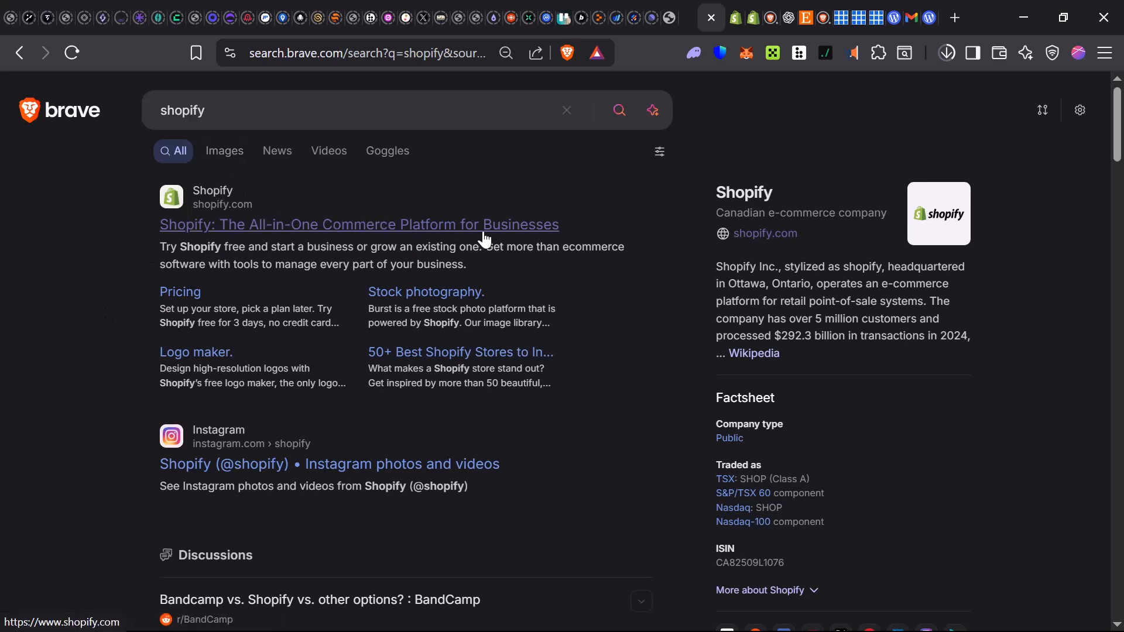
pyautogui.click(343, 236)
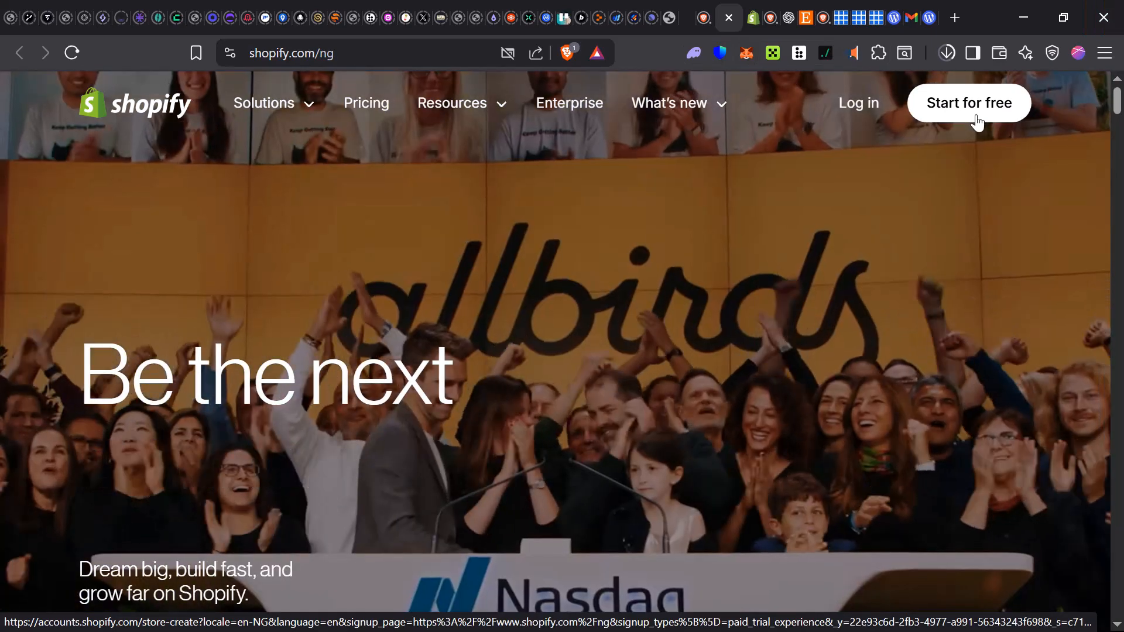
pyautogui.click(976, 120)
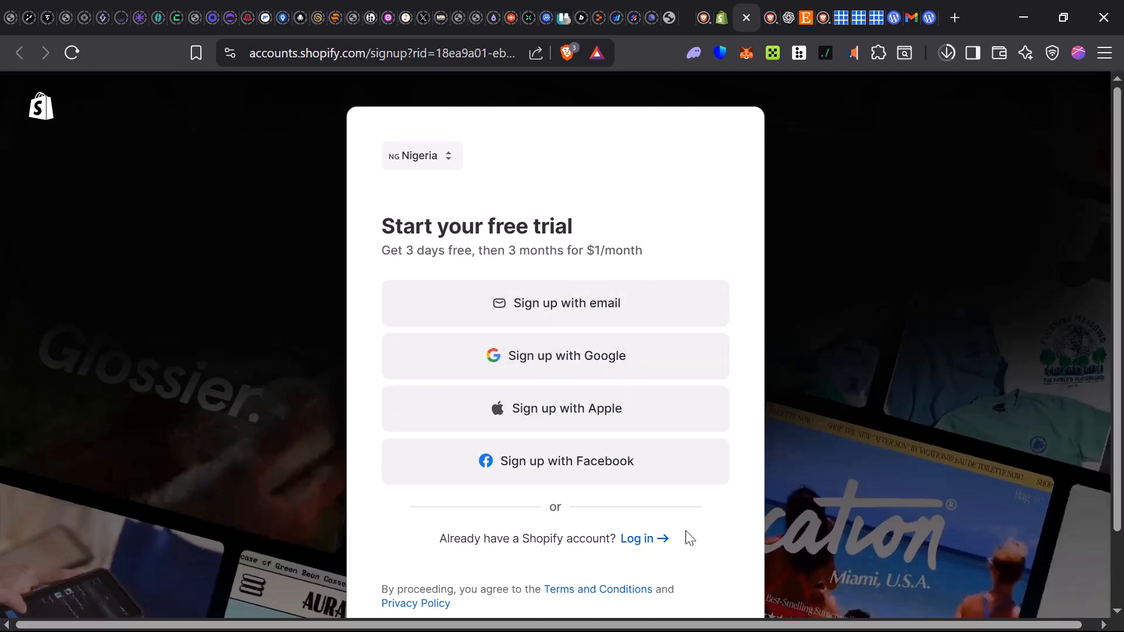
pyautogui.click(446, 156)
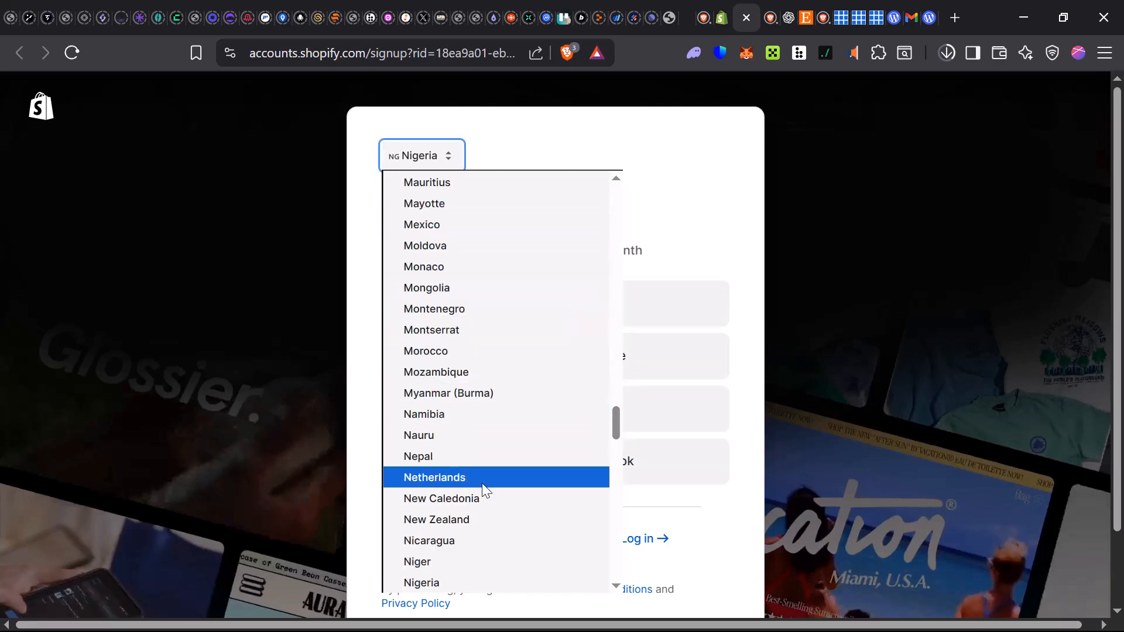
pyautogui.scroll(10, 436, 371)
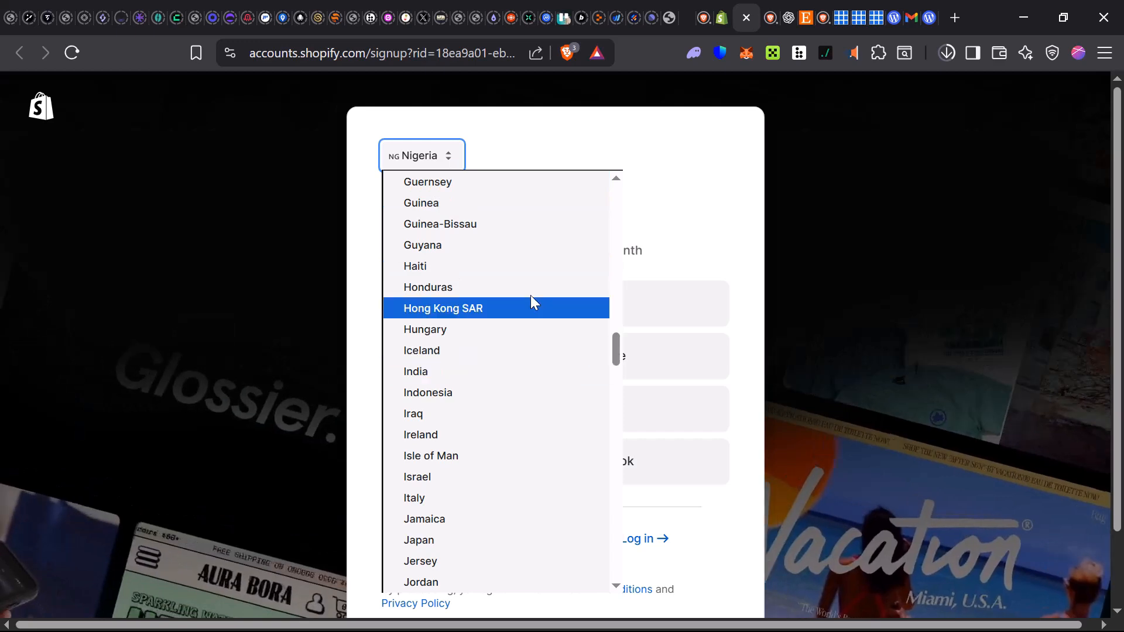
pyautogui.click(774, 243)
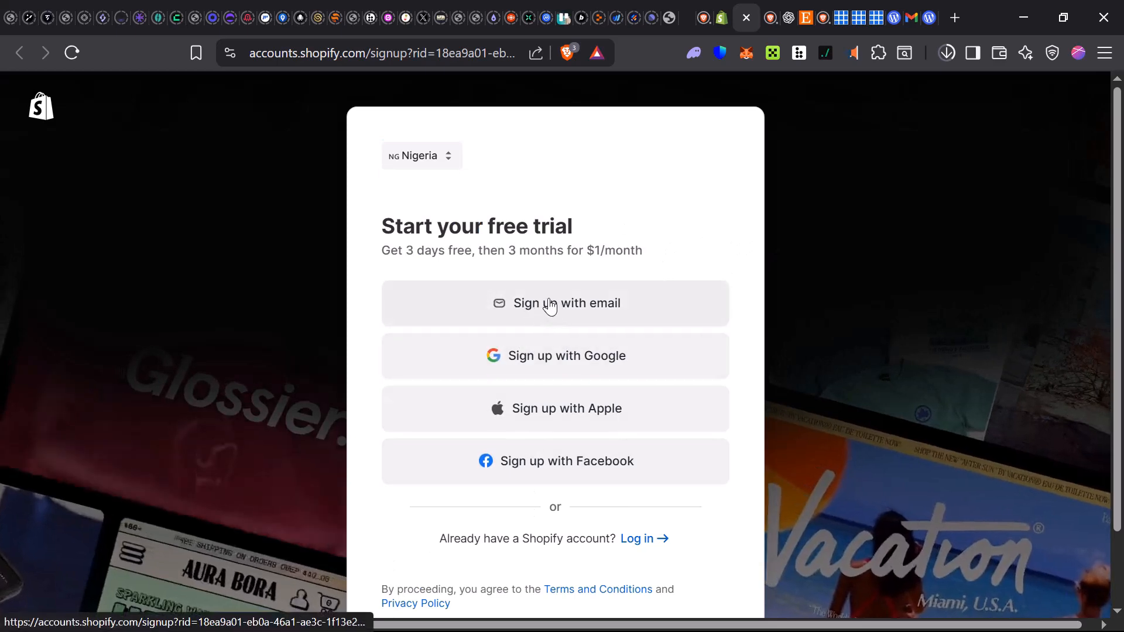
pyautogui.moveTo(378, 251); pyautogui.dragTo(605, 251)
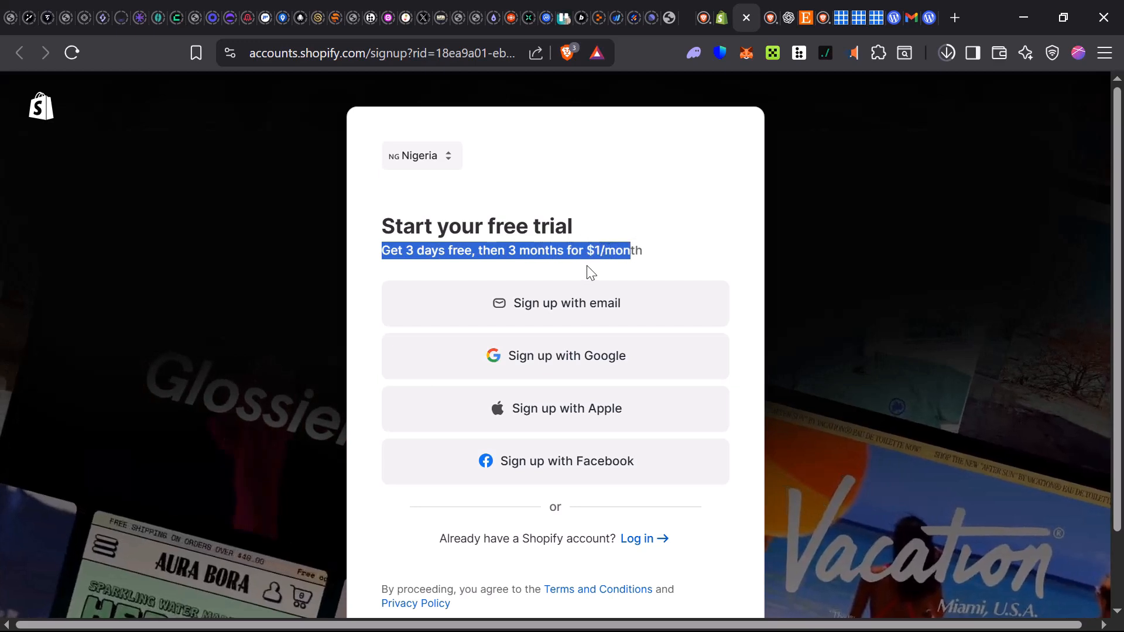
pyautogui.click(603, 271)
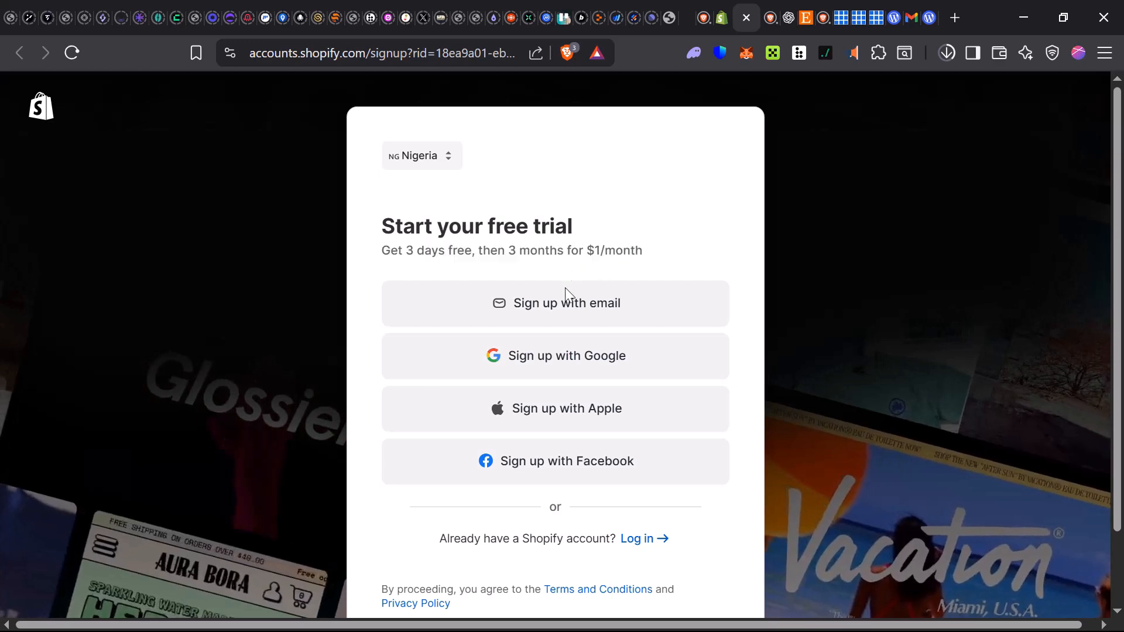
# Step: Choose to sign up for the trial with email, and skip selecting a plan
pyautogui.click(547, 315)
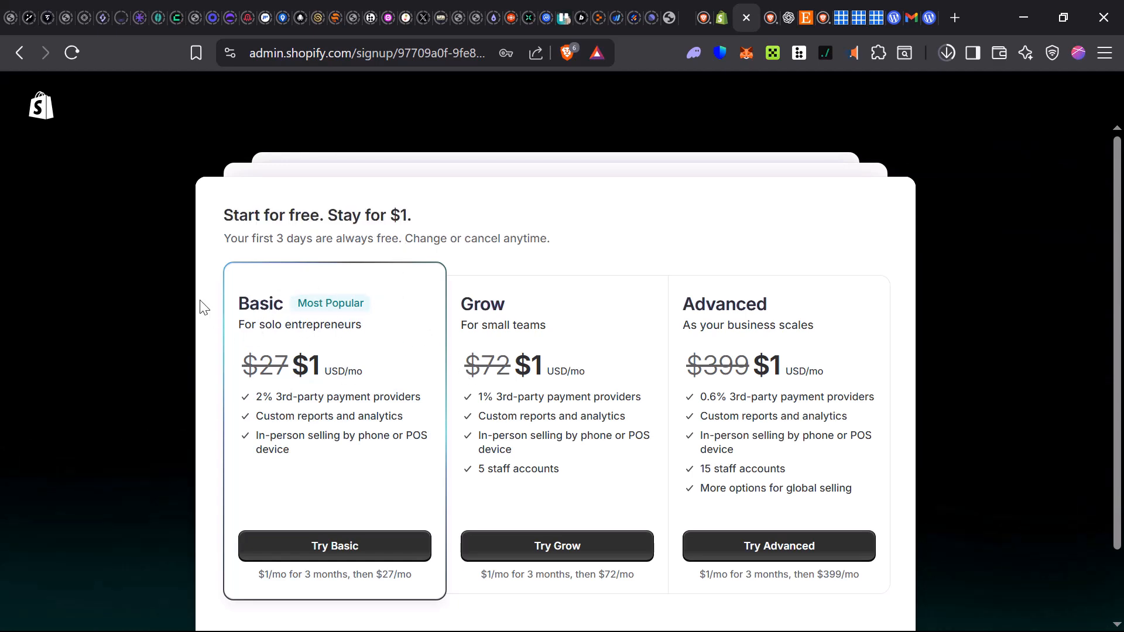
pyautogui.scroll(-2, 320, 296)
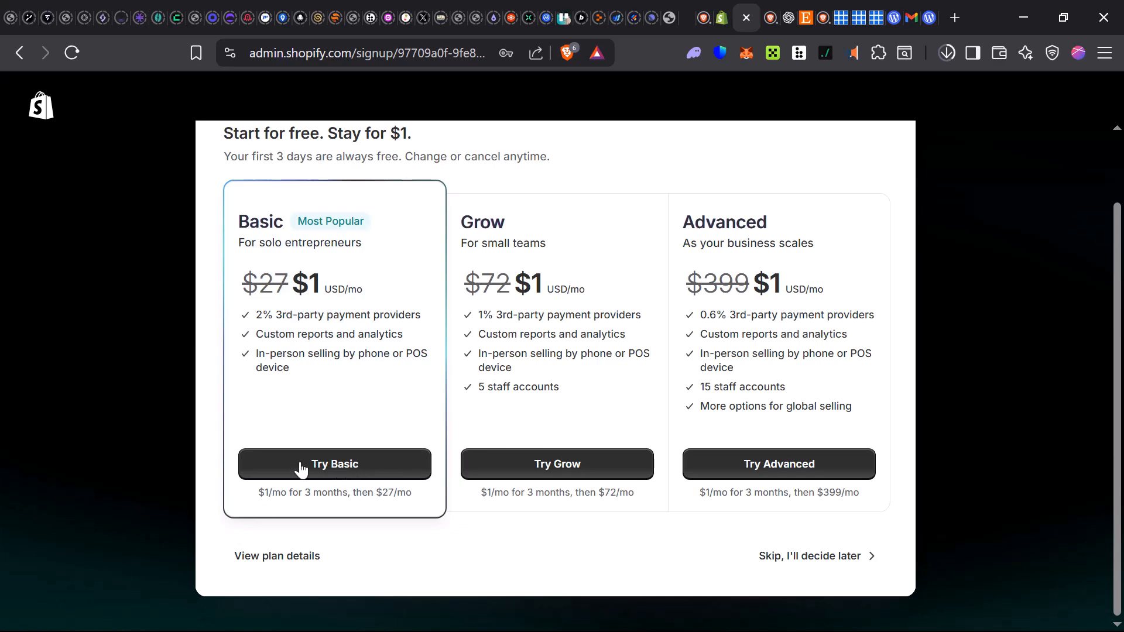
pyautogui.click(831, 562)
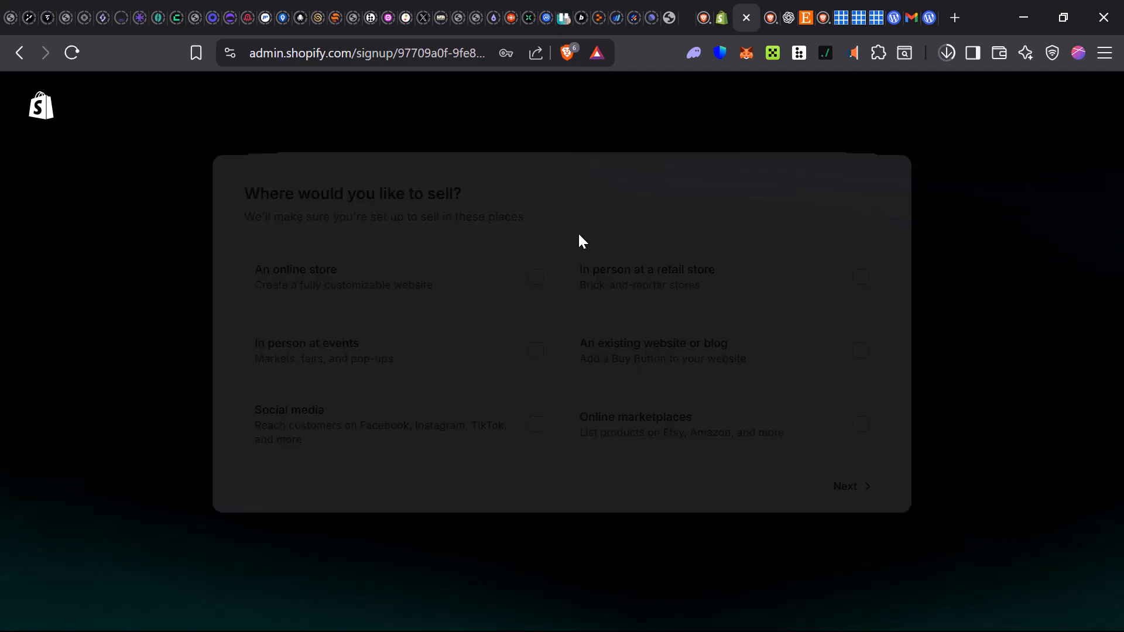
pyautogui.click(772, 21)
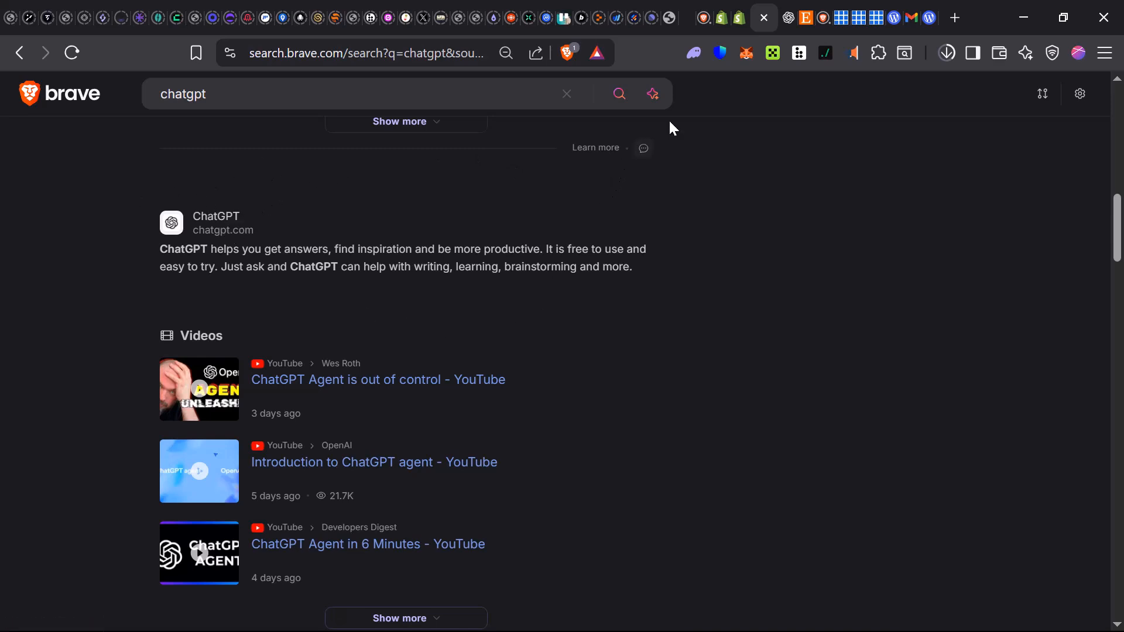
pyautogui.click(787, 18)
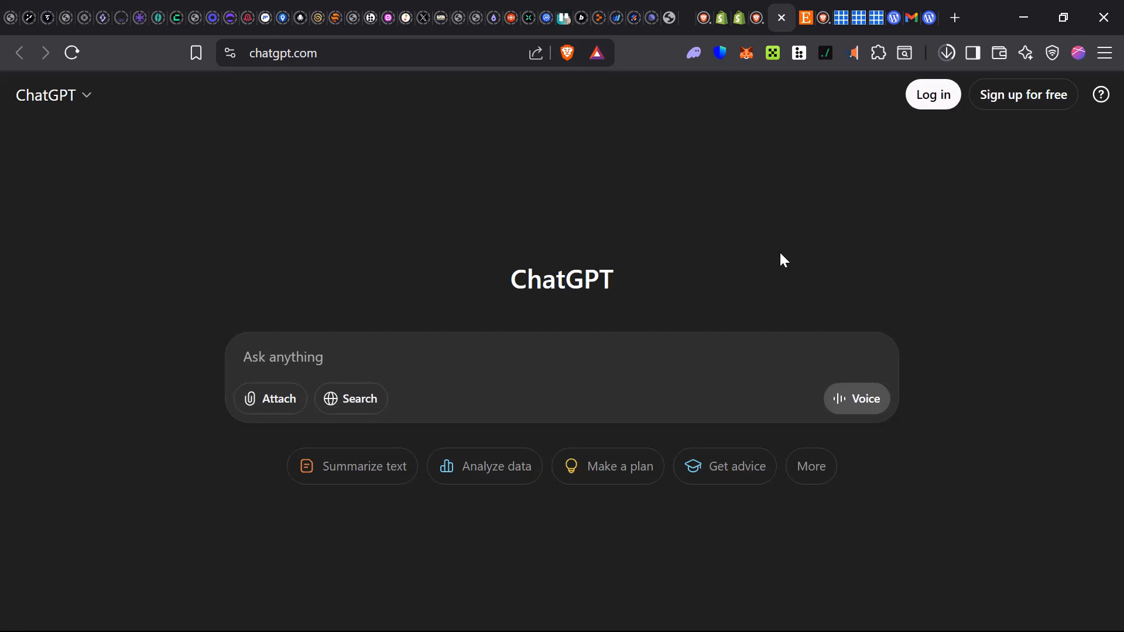
pyautogui.click(737, 20)
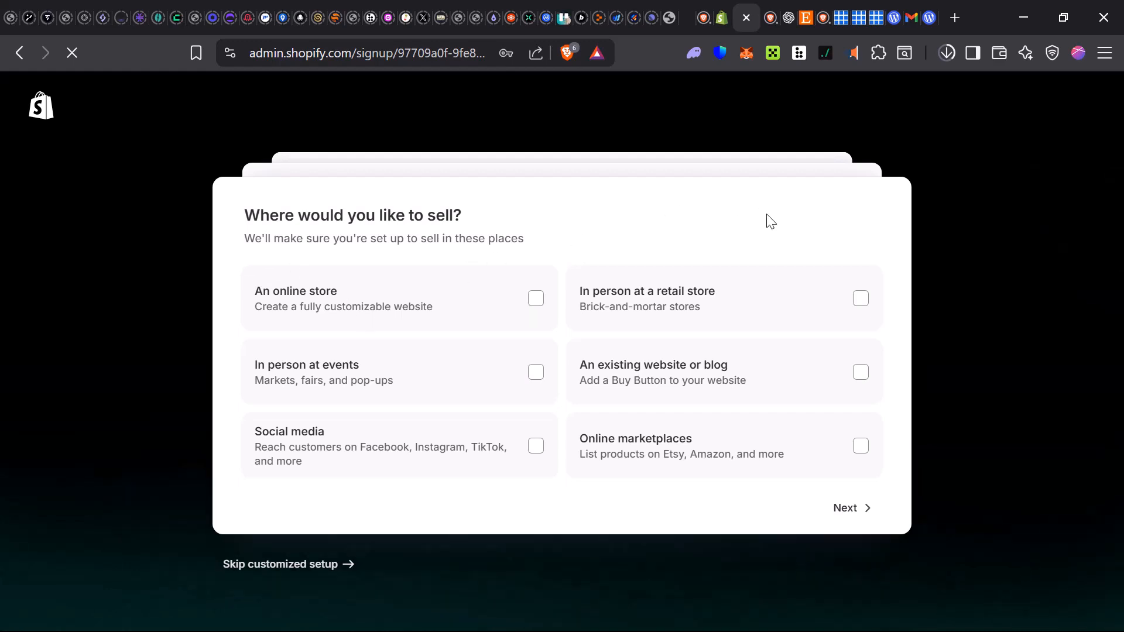
# Step: Choose an online store, in person at events, online marketplaces and social media as the places to sell, and continue
pyautogui.click(537, 301)
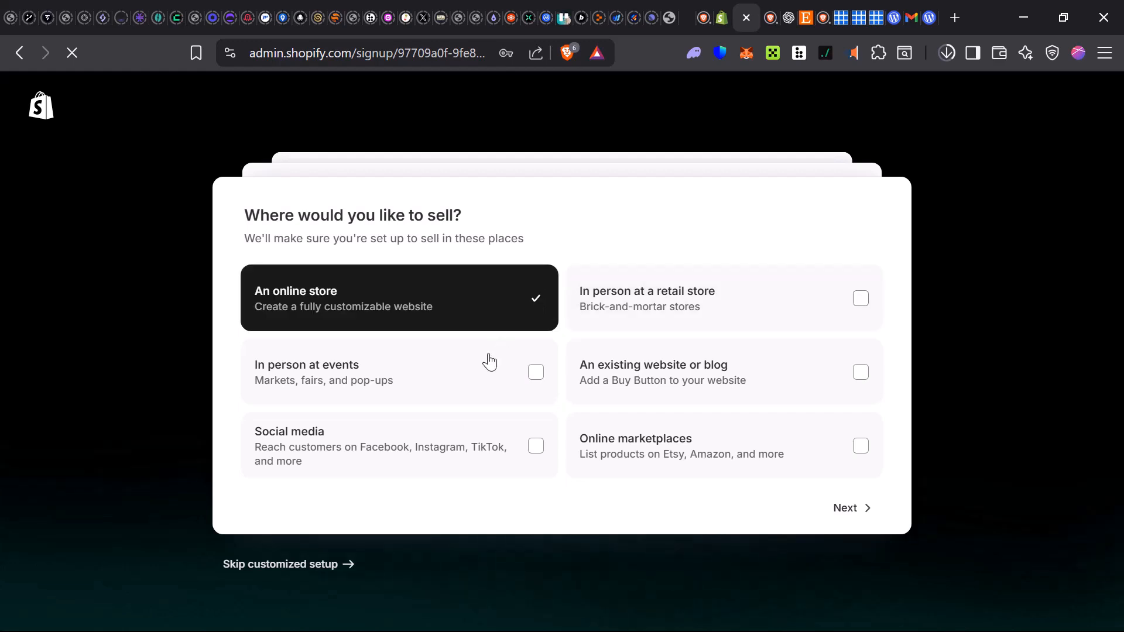
pyautogui.click(536, 375)
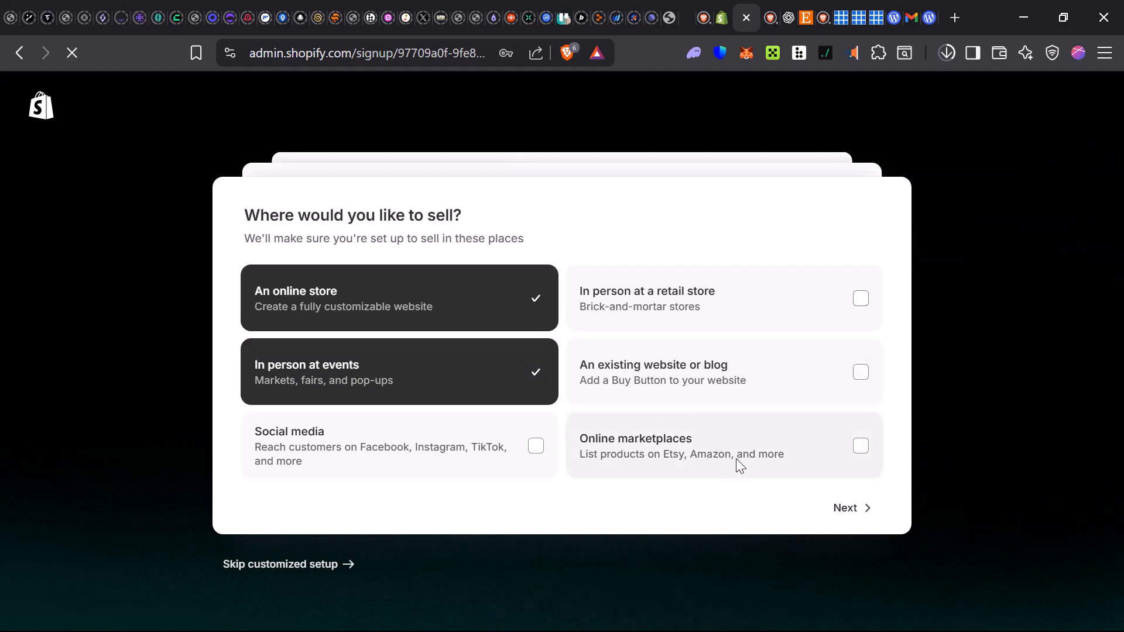
pyautogui.click(860, 452)
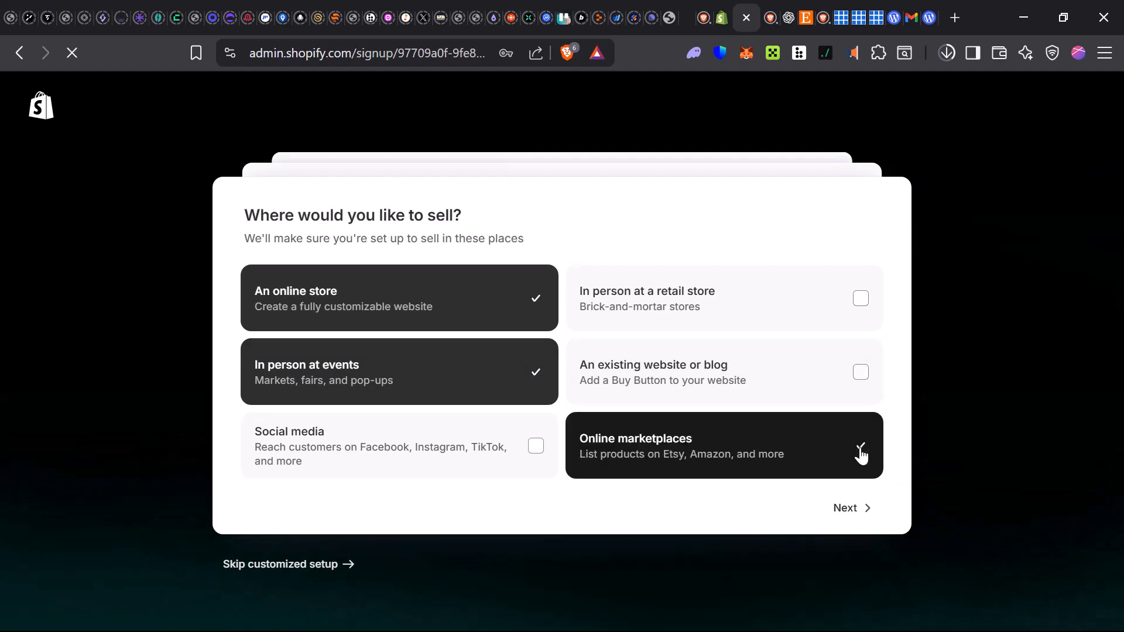
pyautogui.click(522, 457)
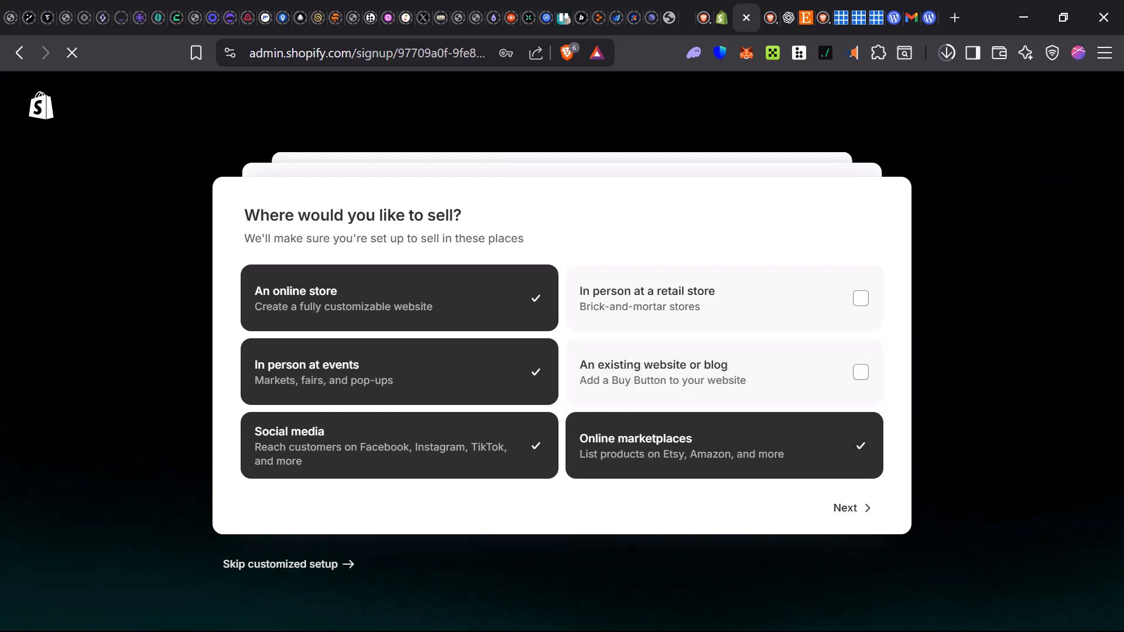
pyautogui.click(846, 508)
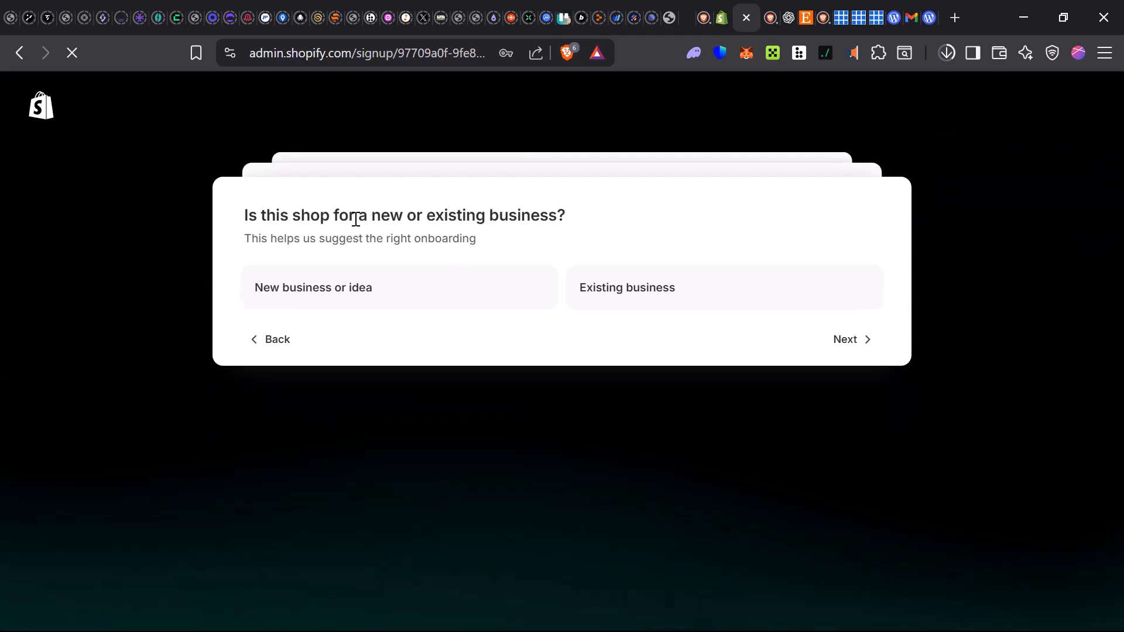
# Step: Set the shop as a new business or idea and submit self-made, digital, dropshipping and print-on-demand products plus services as the items to sell
pyautogui.click(453, 287)
pyautogui.click(866, 345)
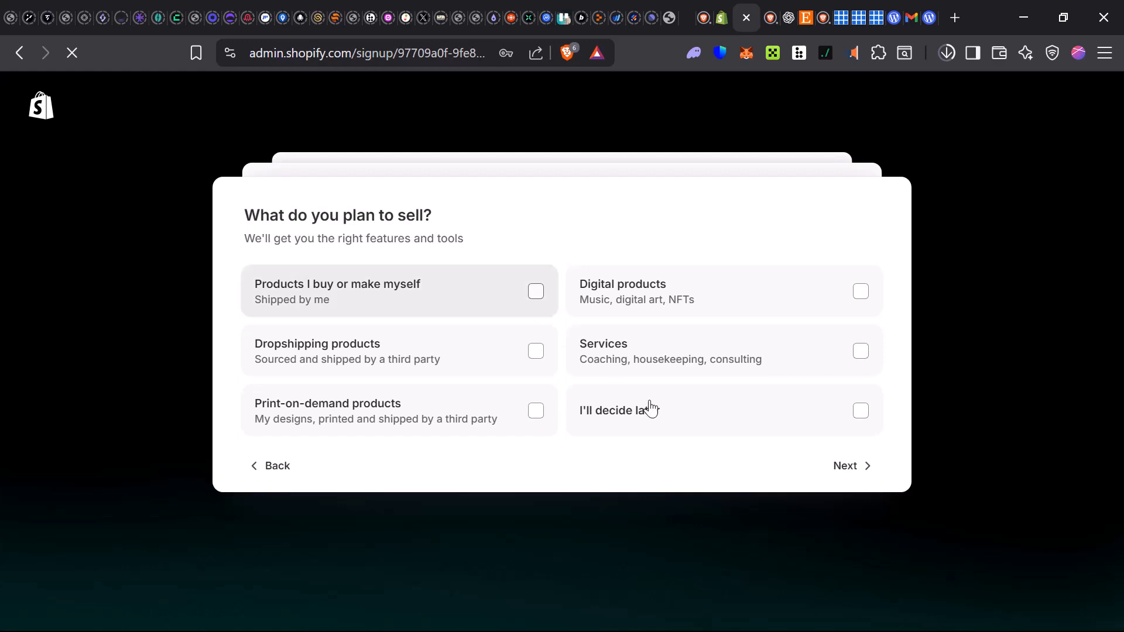
pyautogui.click(434, 356)
pyautogui.click(767, 370)
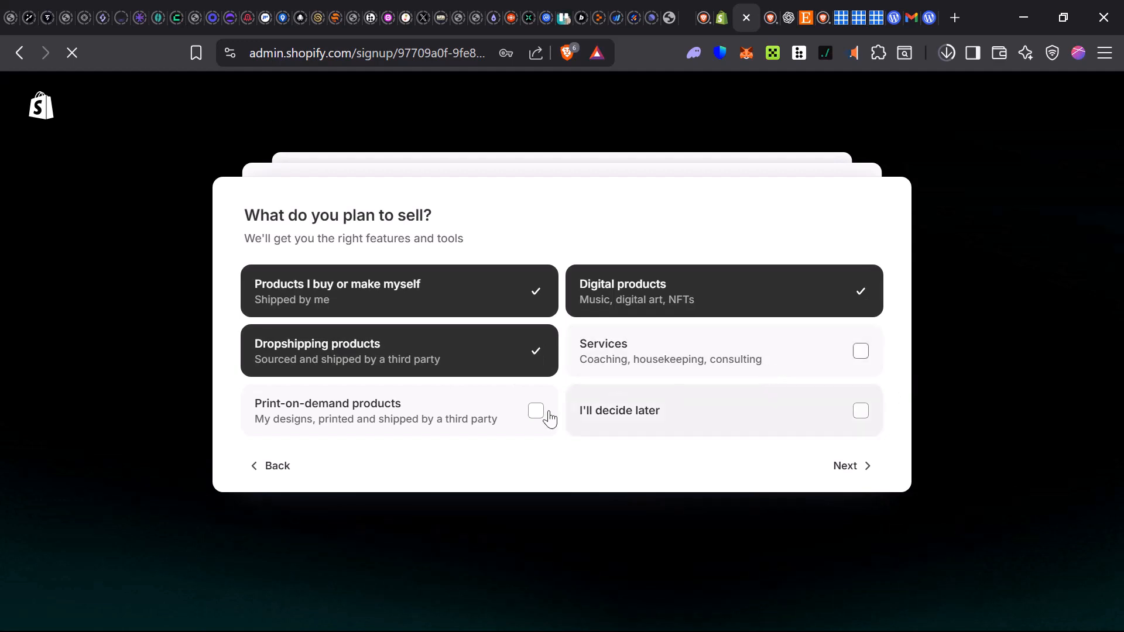
pyautogui.click(479, 417)
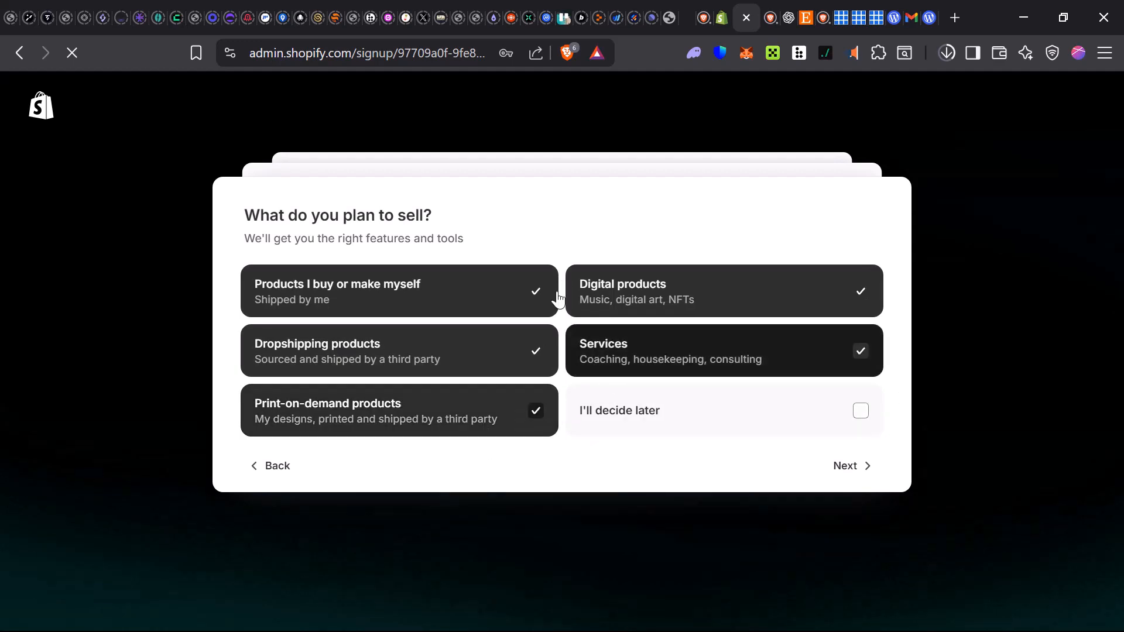
pyautogui.click(843, 467)
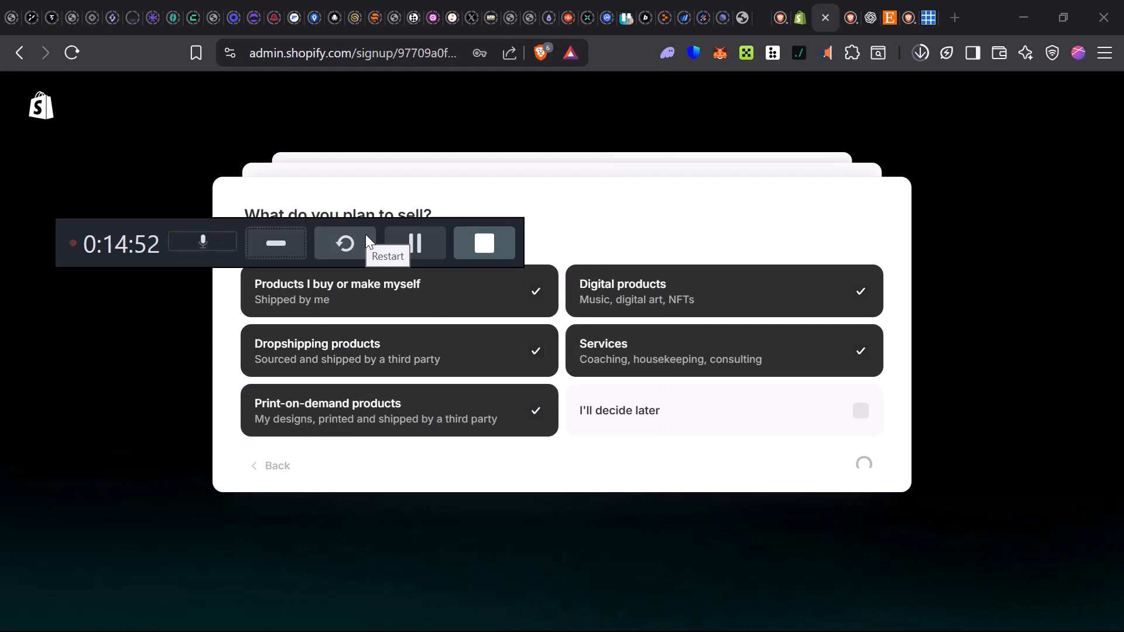
pyautogui.click(276, 251)
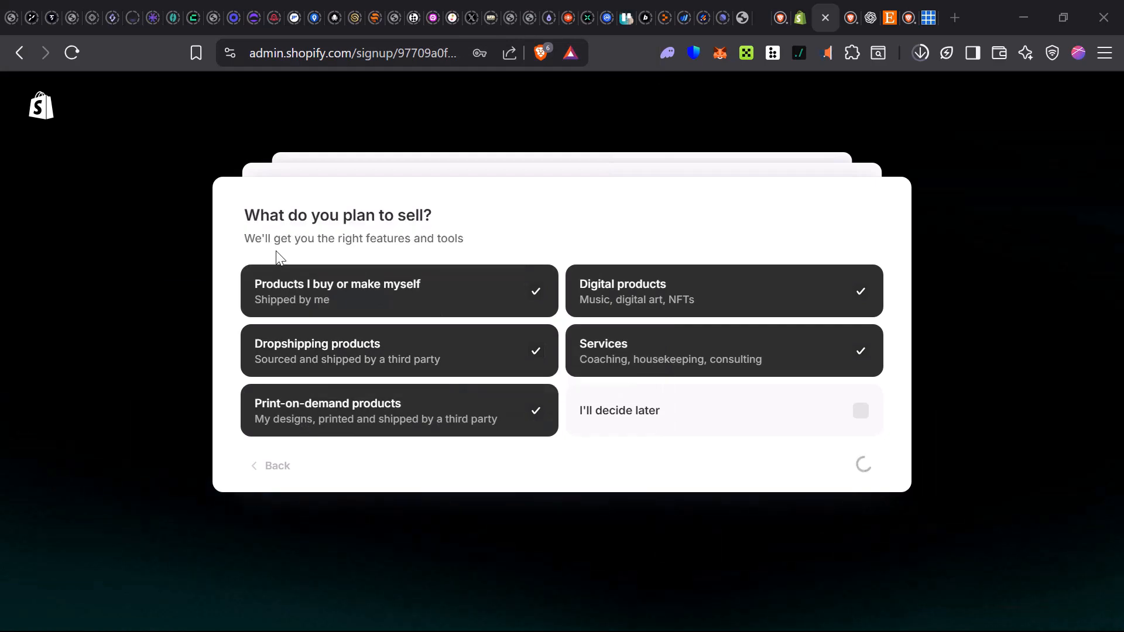
# Step: Switch to ChatGPT, ask "give me a trending e commerce niche" and read through the suggested niches
pyautogui.click(870, 19)
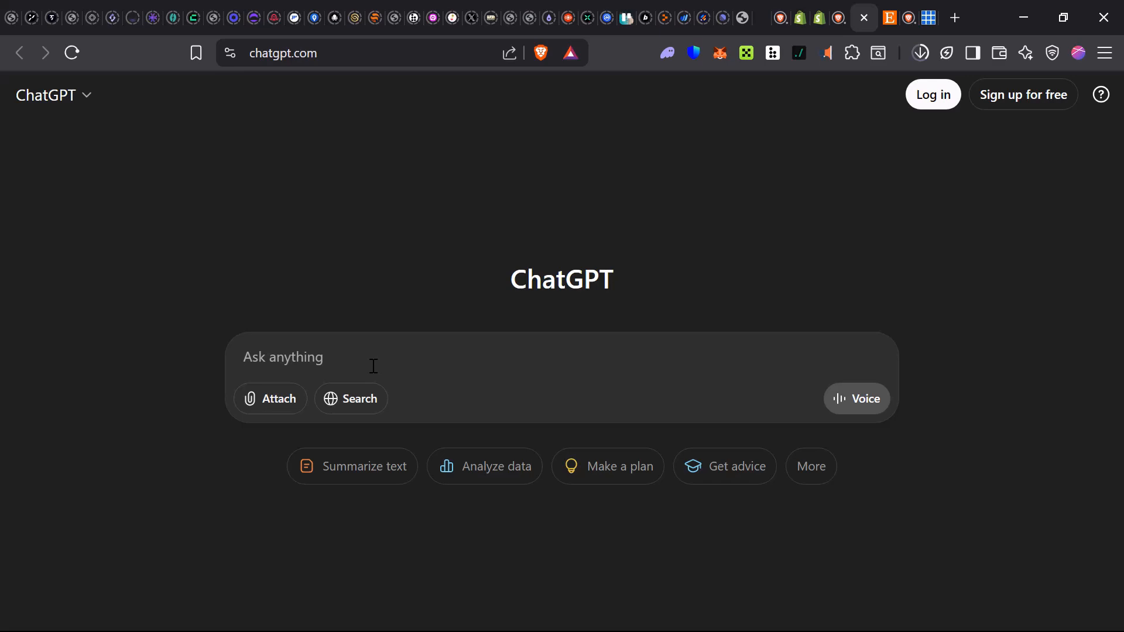
pyautogui.write('give me a trending e commerce niche')
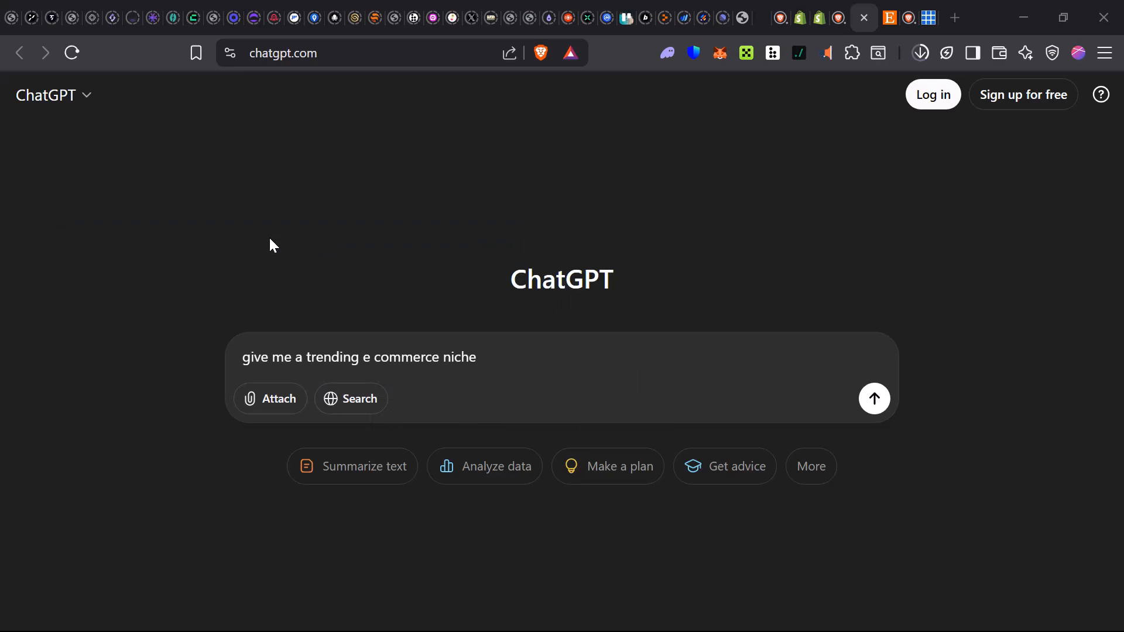
pyautogui.click(876, 404)
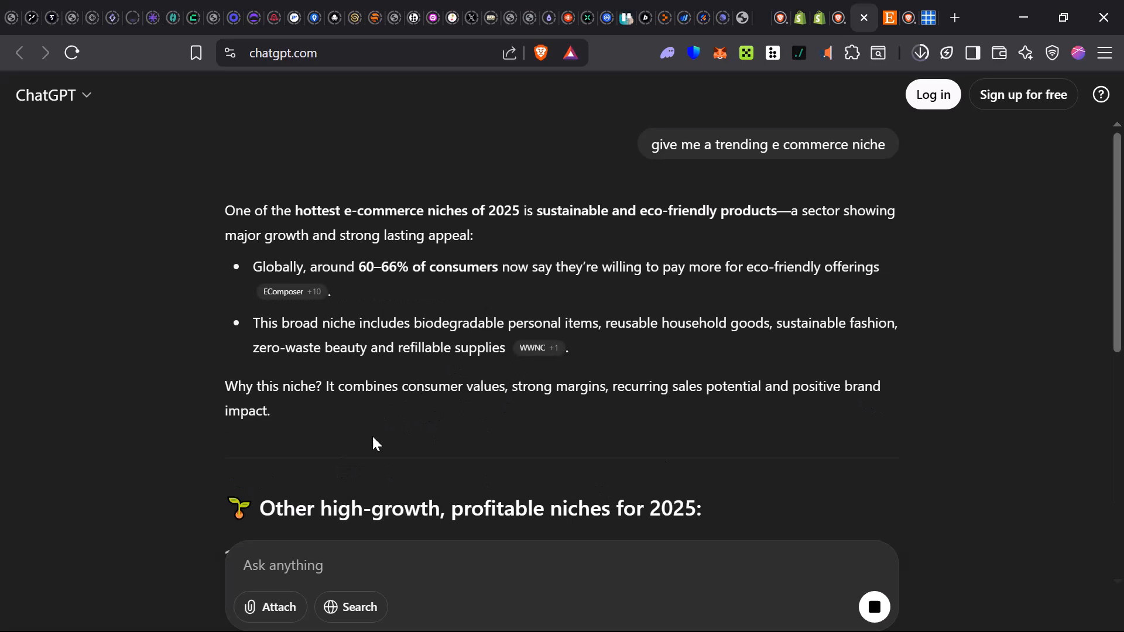
pyautogui.scroll(-7, 376, 448)
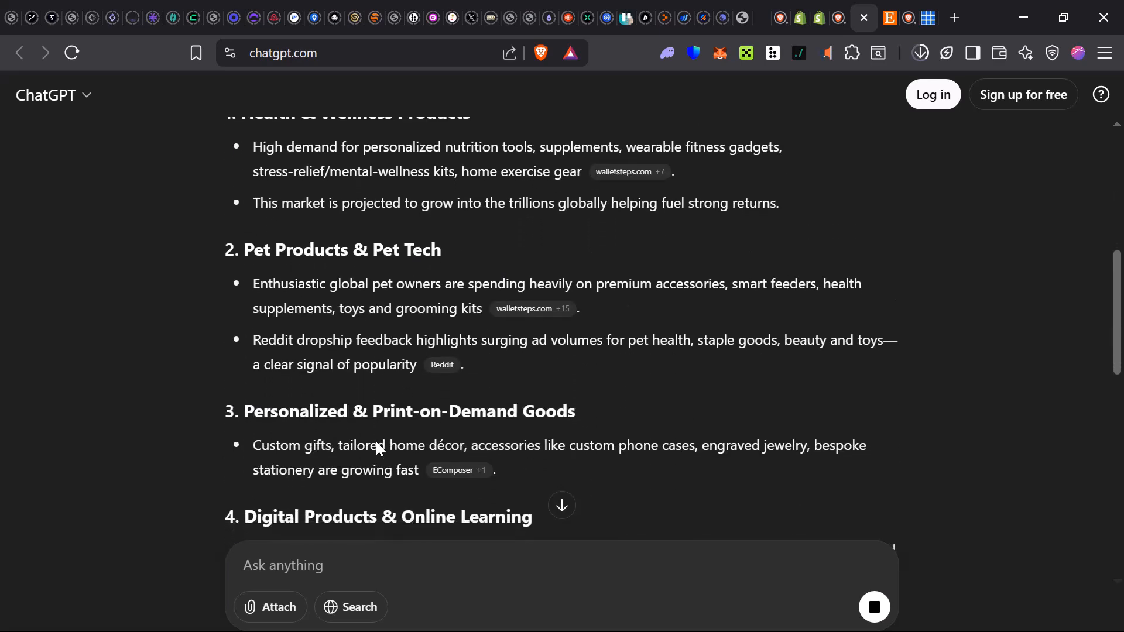
pyautogui.scroll(-1, 376, 443)
pyautogui.scroll(-1, 377, 443)
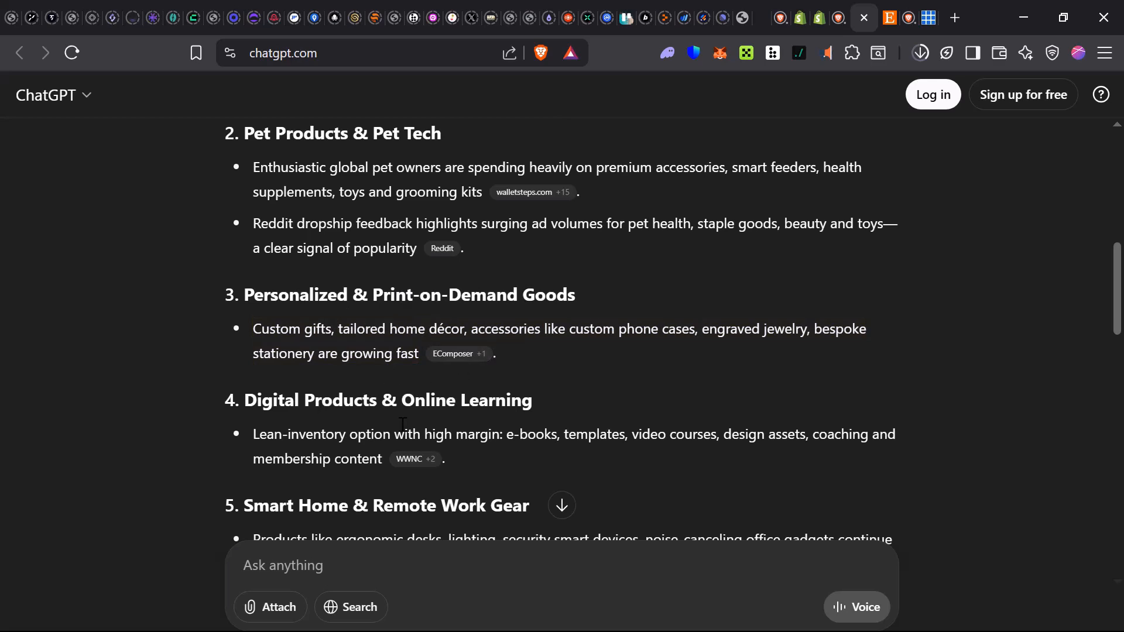
pyautogui.scroll(3, 402, 422)
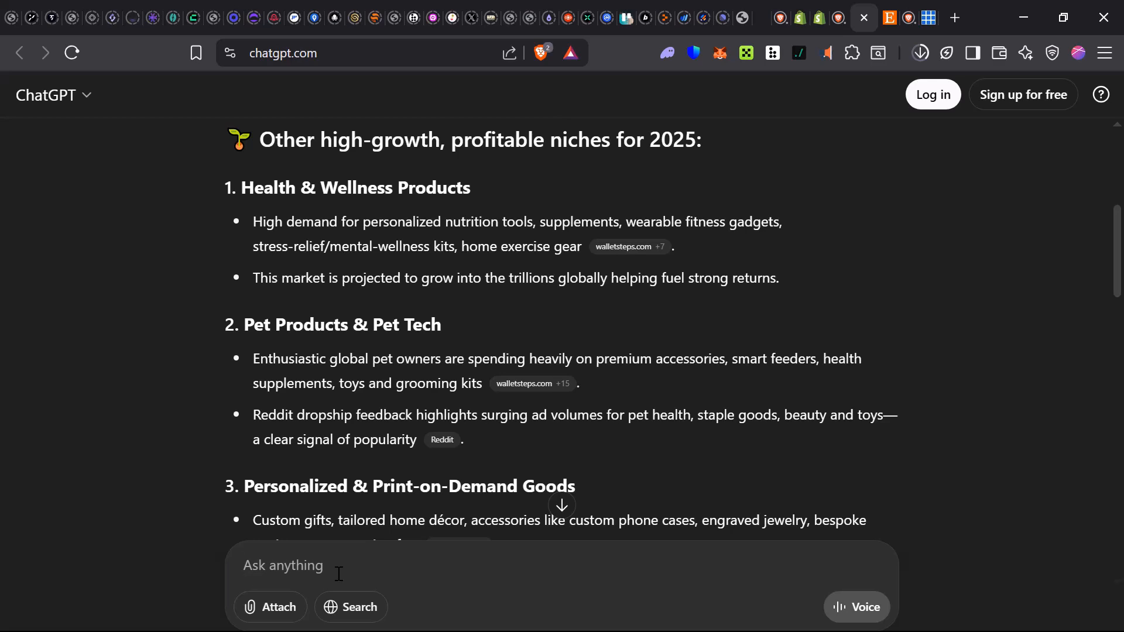
# Step: Ask ChatGPT to "suggest 3 brand names for a health and wellness store" and review the suggestions
pyautogui.write('suggest 3 brand names for a health and wellness store')
pyautogui.scroll(-4, 338, 574)
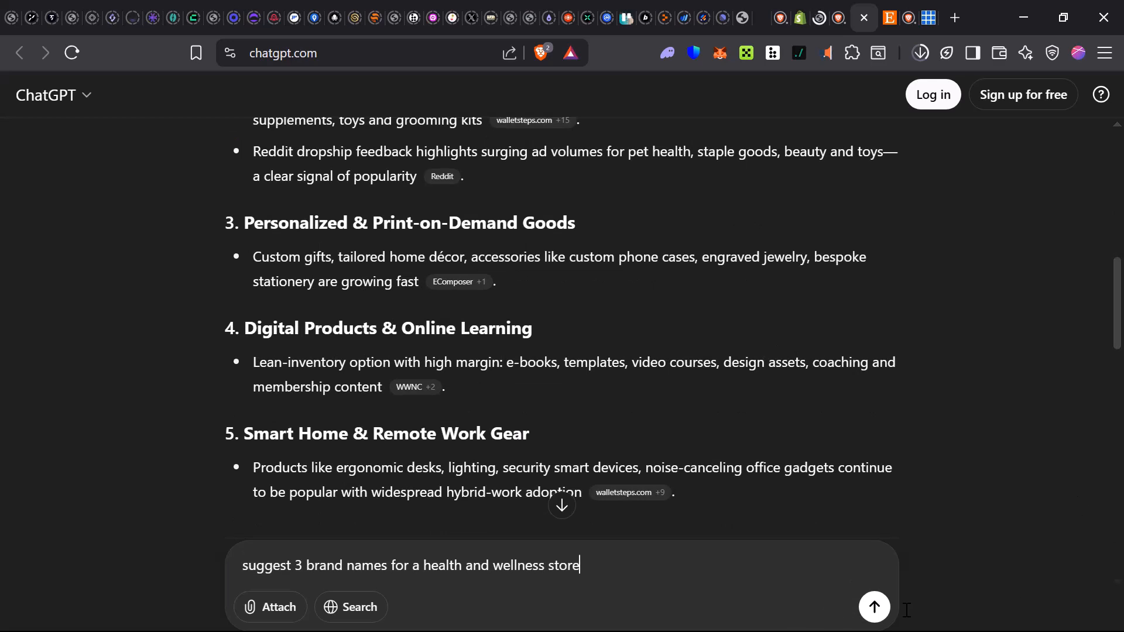
pyautogui.click(874, 607)
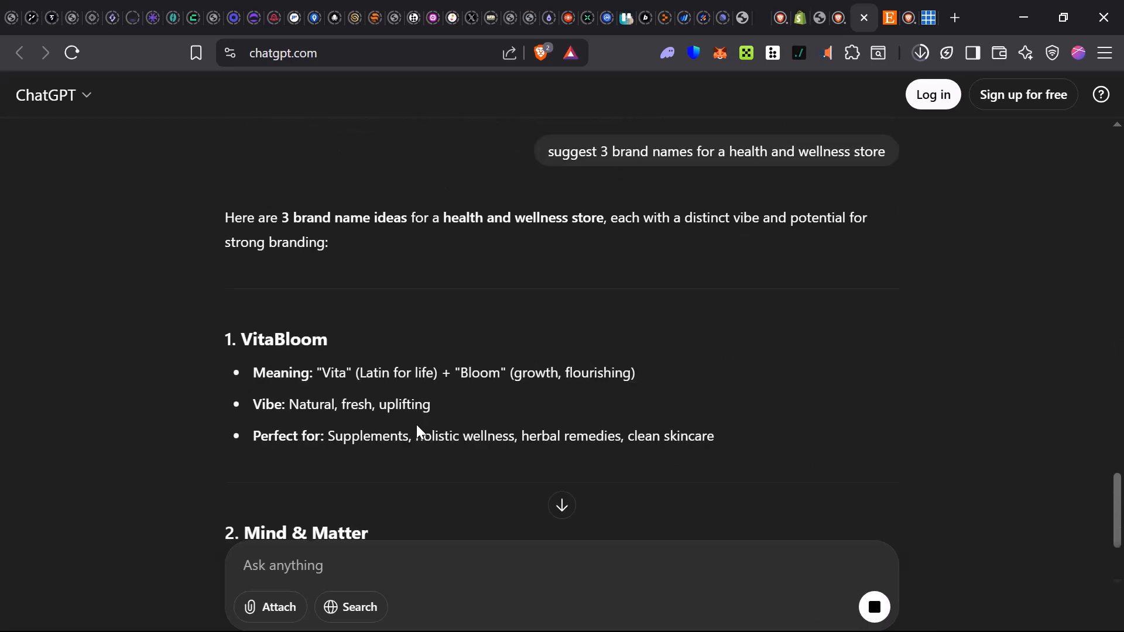
pyautogui.scroll(-1, 410, 445)
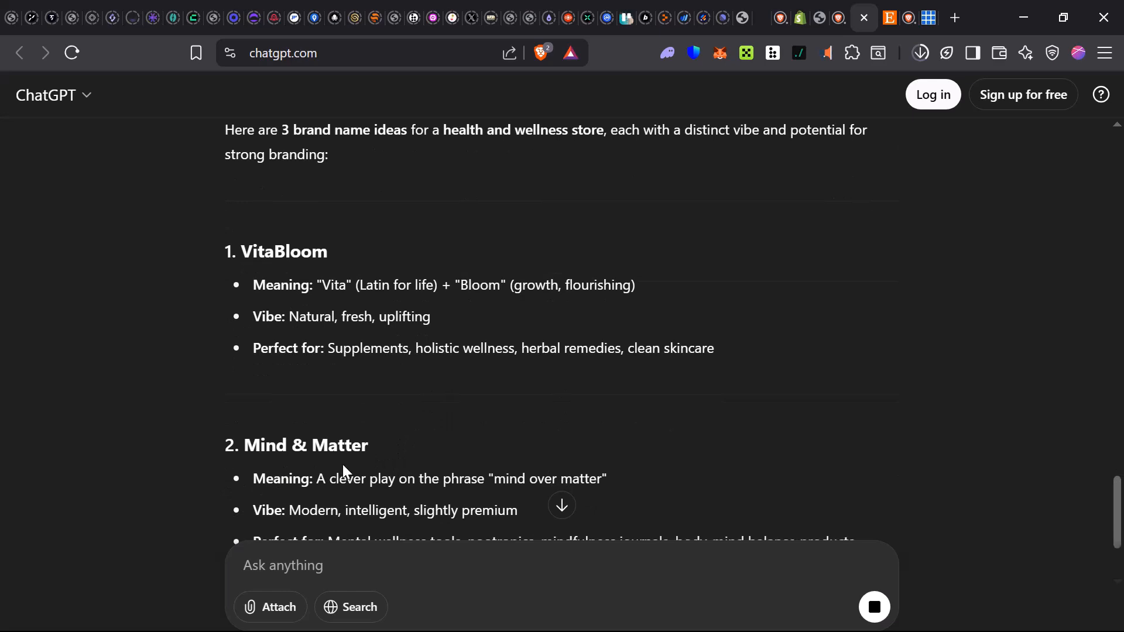
pyautogui.scroll(-3, 342, 465)
pyautogui.scroll(5, 383, 420)
pyautogui.scroll(-3, 371, 433)
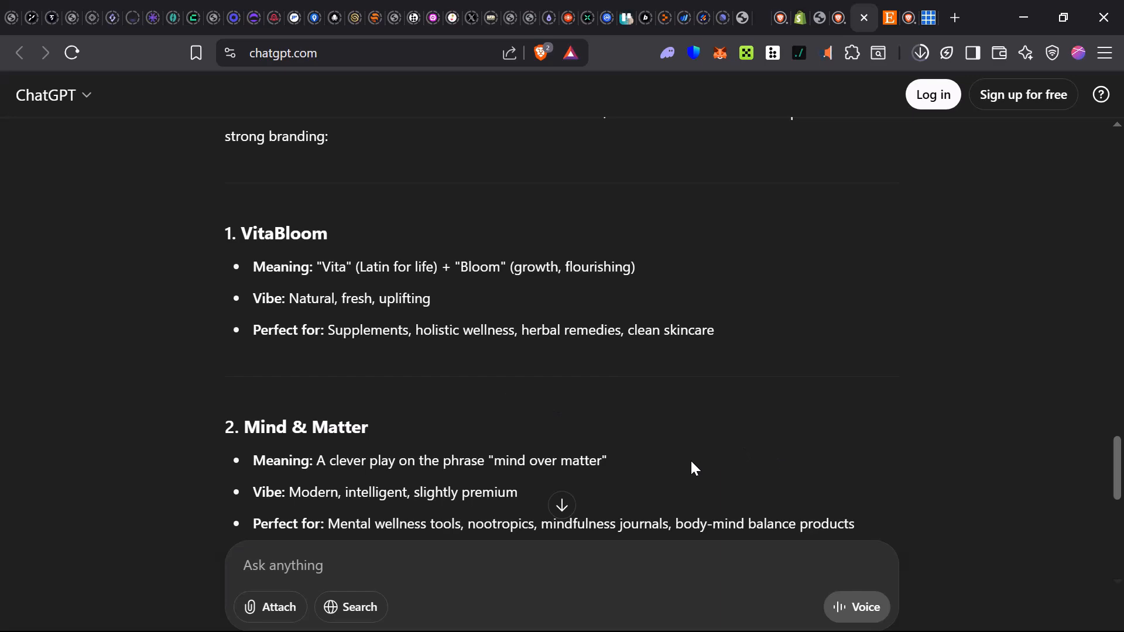
# Step: Look back over the brand name and niche suggestions in ChatGPT and return to the Shopify admin
pyautogui.scroll(-4, 699, 374)
pyautogui.scroll(20, 698, 354)
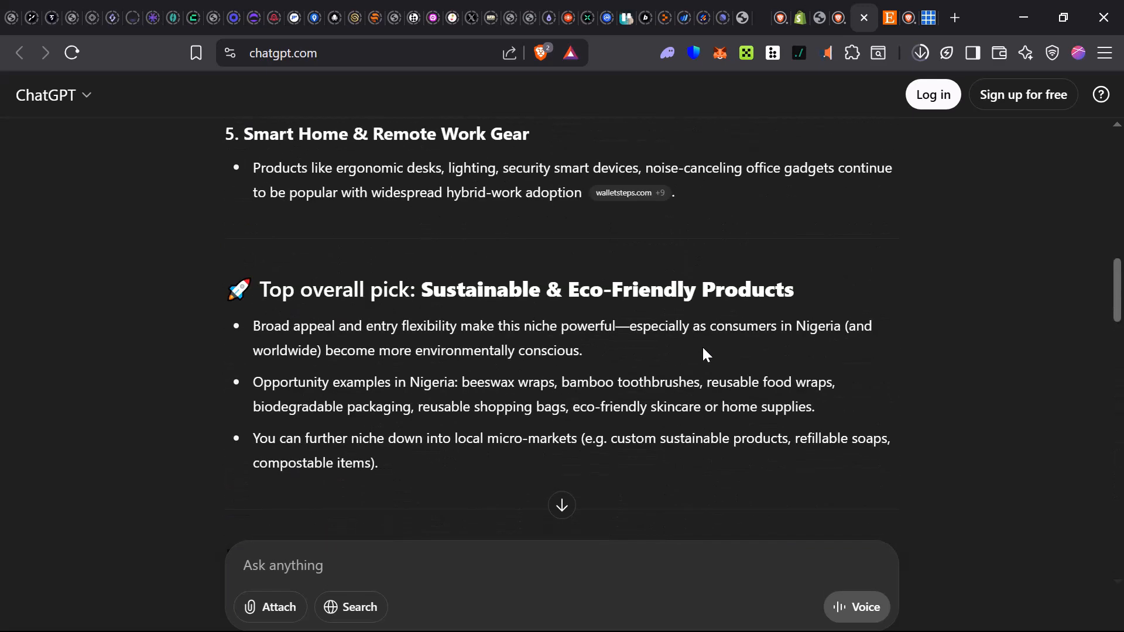
pyautogui.click(821, 34)
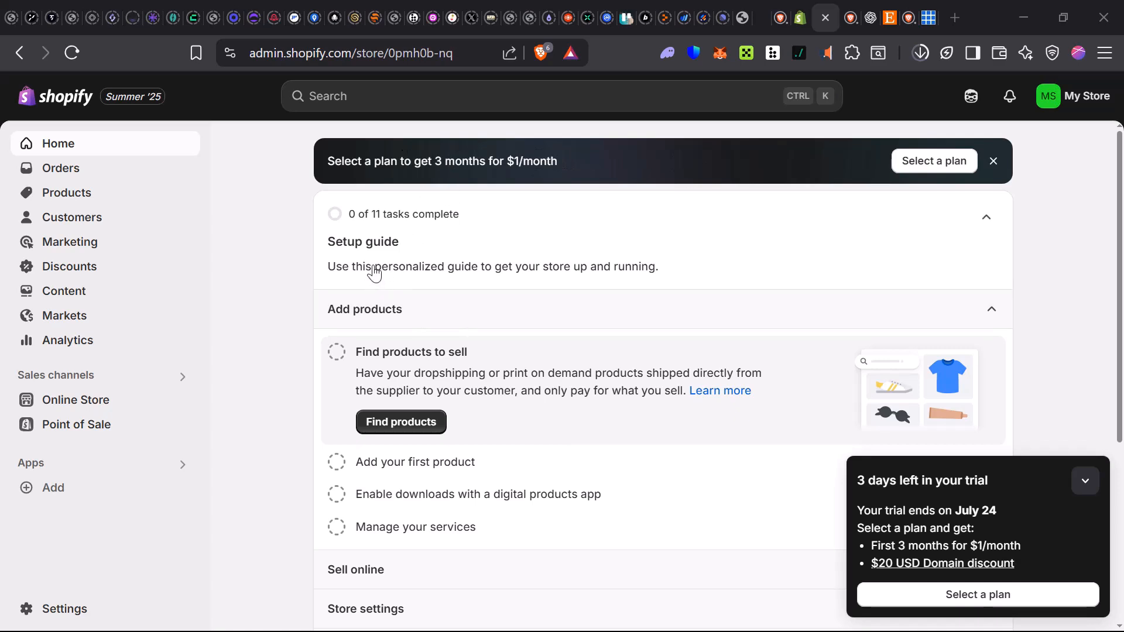
# Step: Examine the store's setup guide, including the tasks for adding products, selling online and customizing the domain
pyautogui.scroll(-2, 420, 188)
pyautogui.scroll(1, 421, 192)
pyautogui.scroll(1, 421, 192)
pyautogui.scroll(-2, 423, 354)
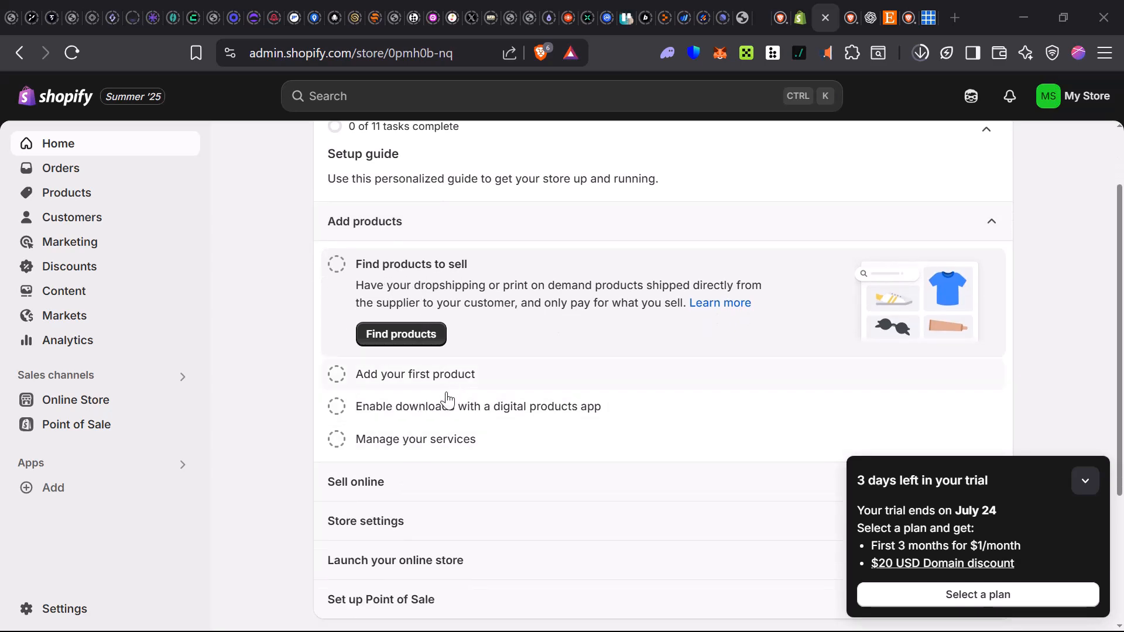
pyautogui.scroll(-2, 448, 398)
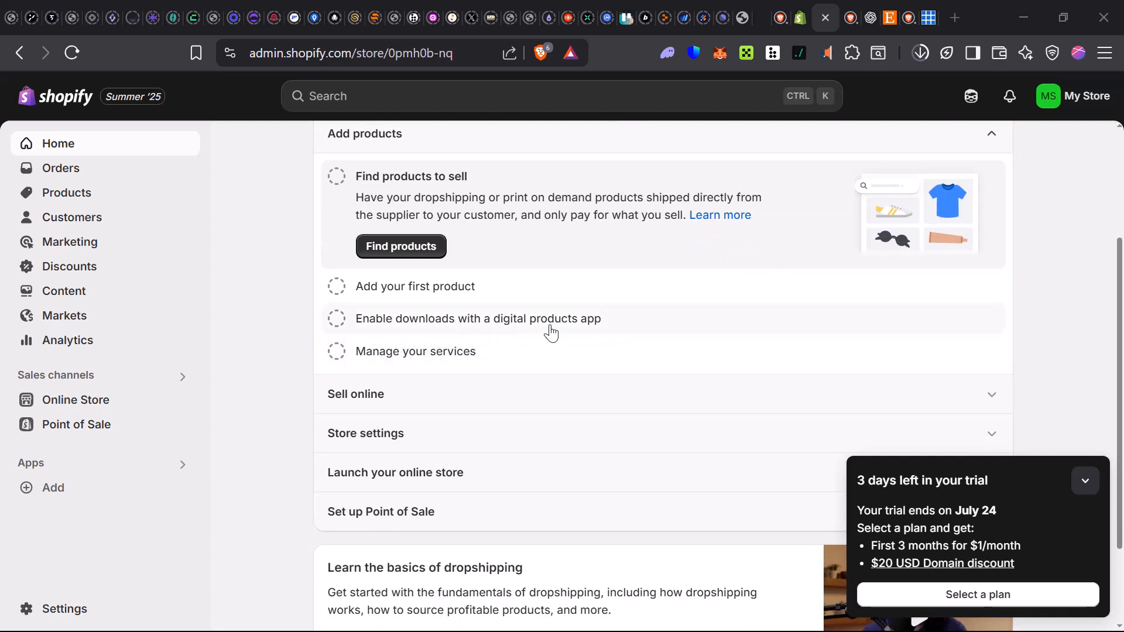
pyautogui.click(447, 396)
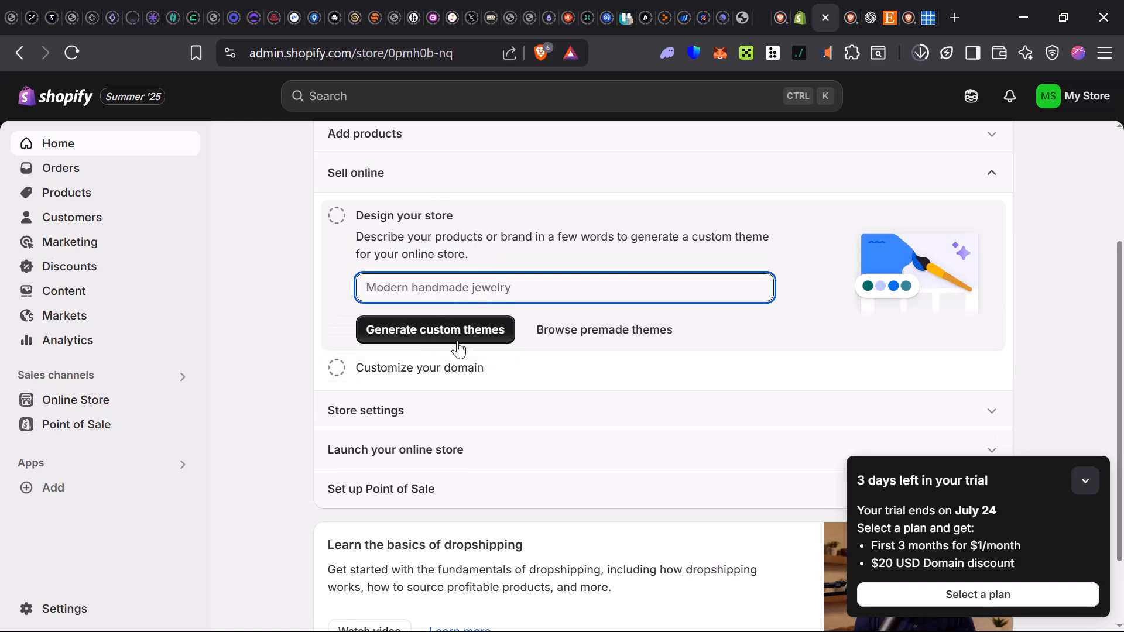
pyautogui.click(438, 377)
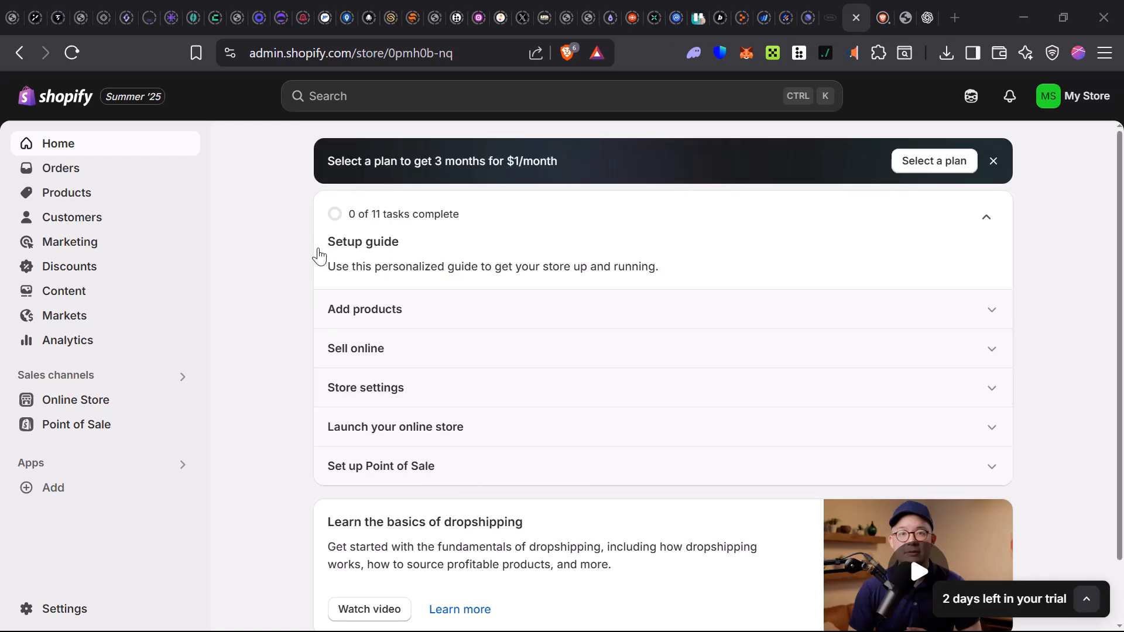
# Step: Open the form for adding the first product from the setup guide in a new browser tab
pyautogui.click(379, 311)
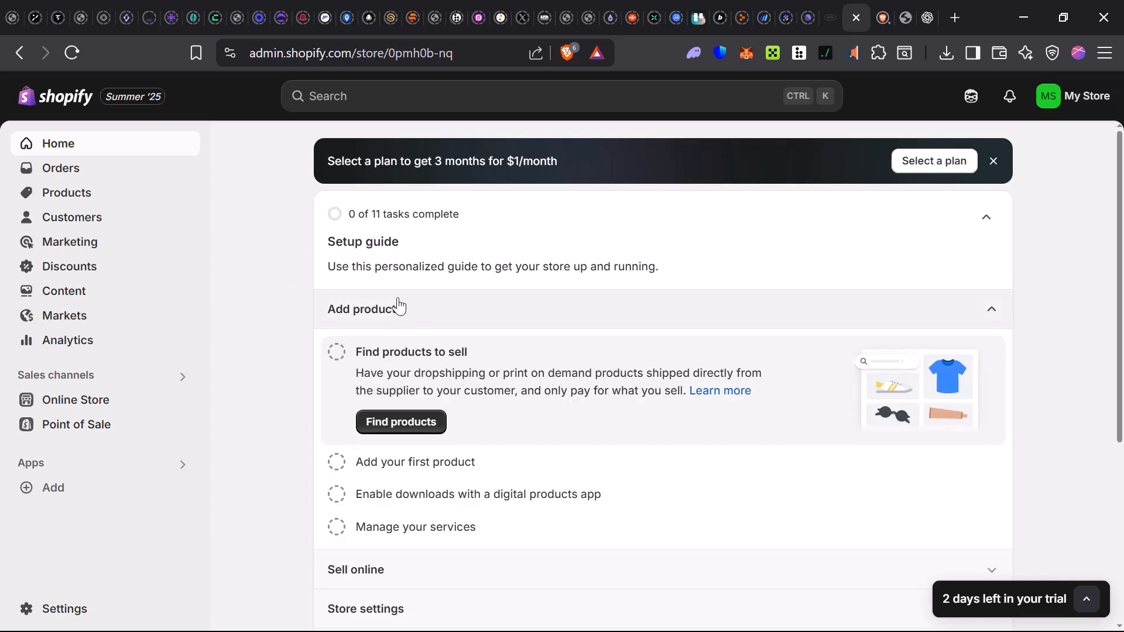
pyautogui.click(427, 462)
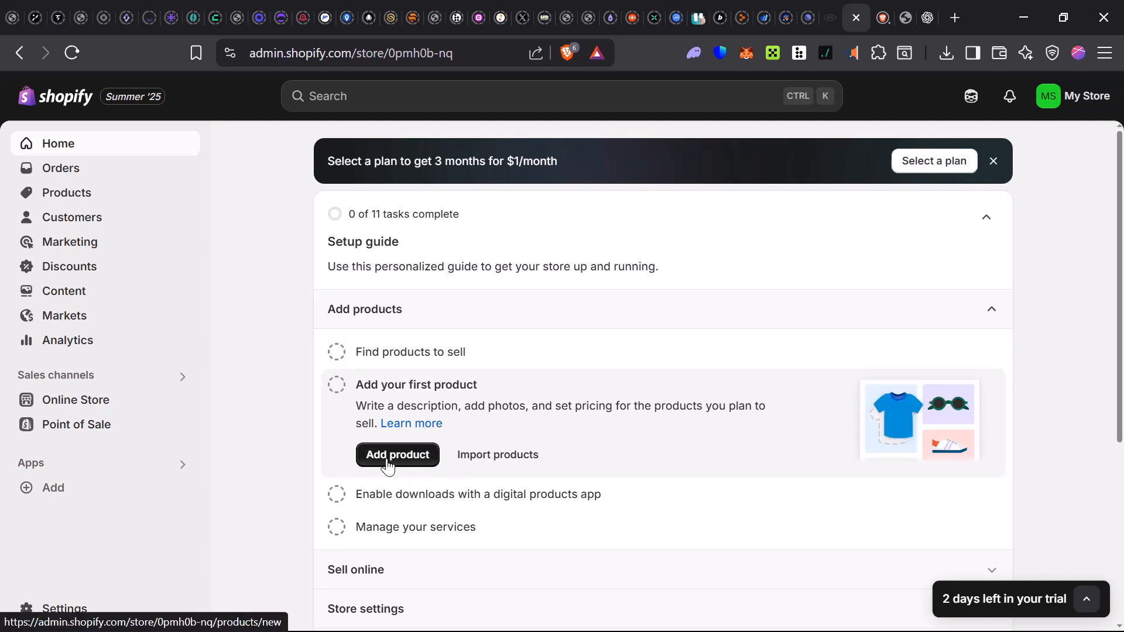
pyautogui.click(387, 462)
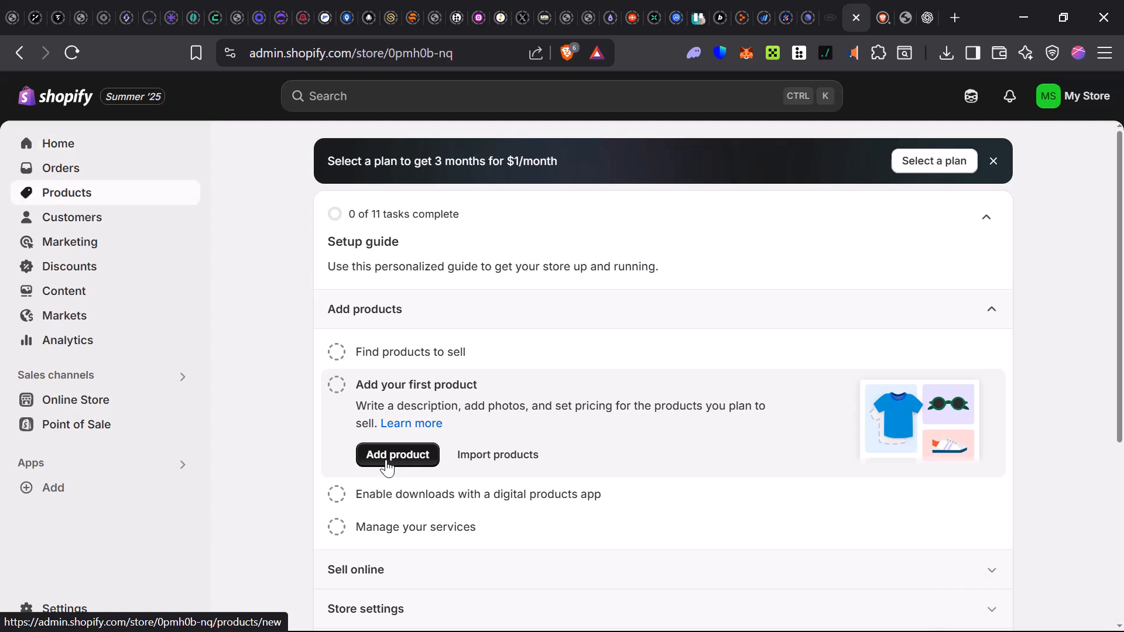
pyautogui.rightClick(387, 467)
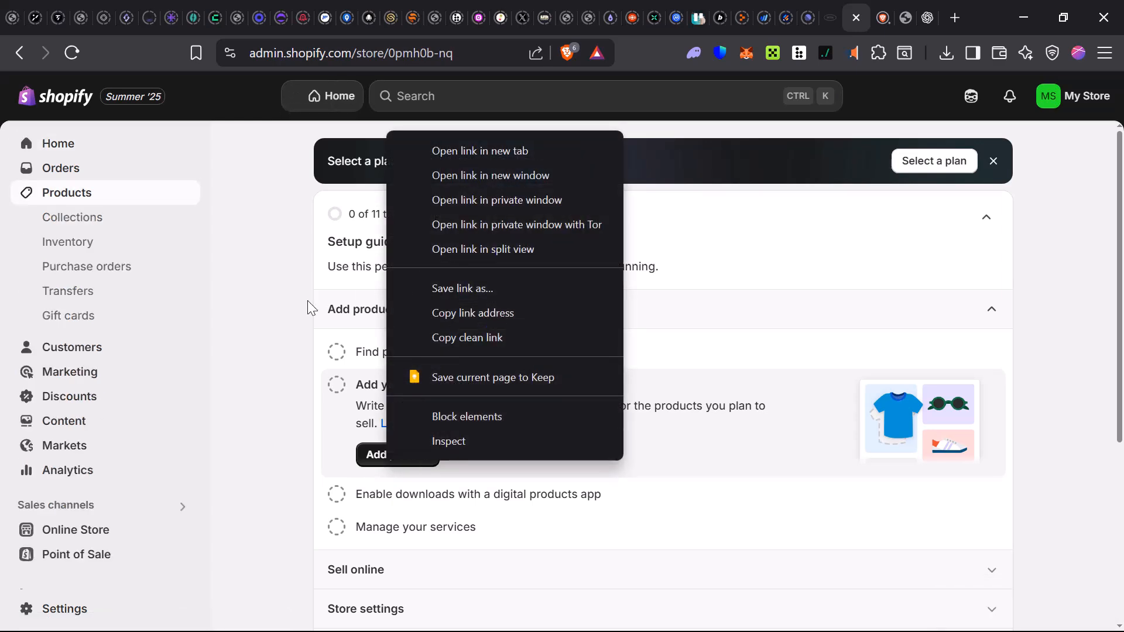
pyautogui.click(508, 150)
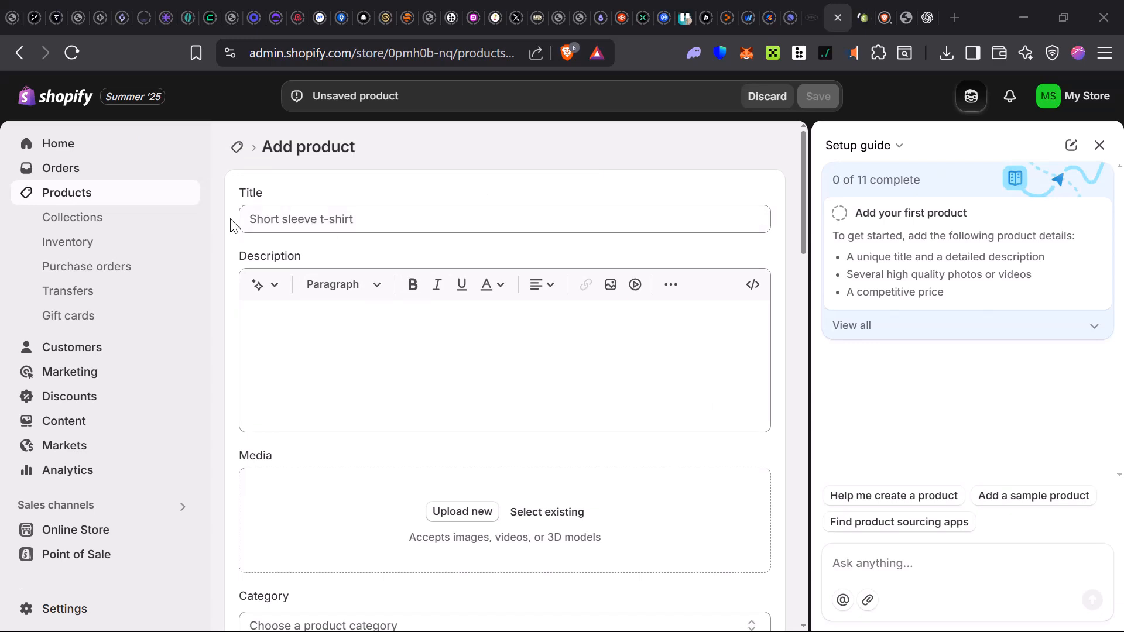
# Step: Examine the product form's media, category, pricing, inventory, shipping and variant fields
pyautogui.scroll(-3, 419, 482)
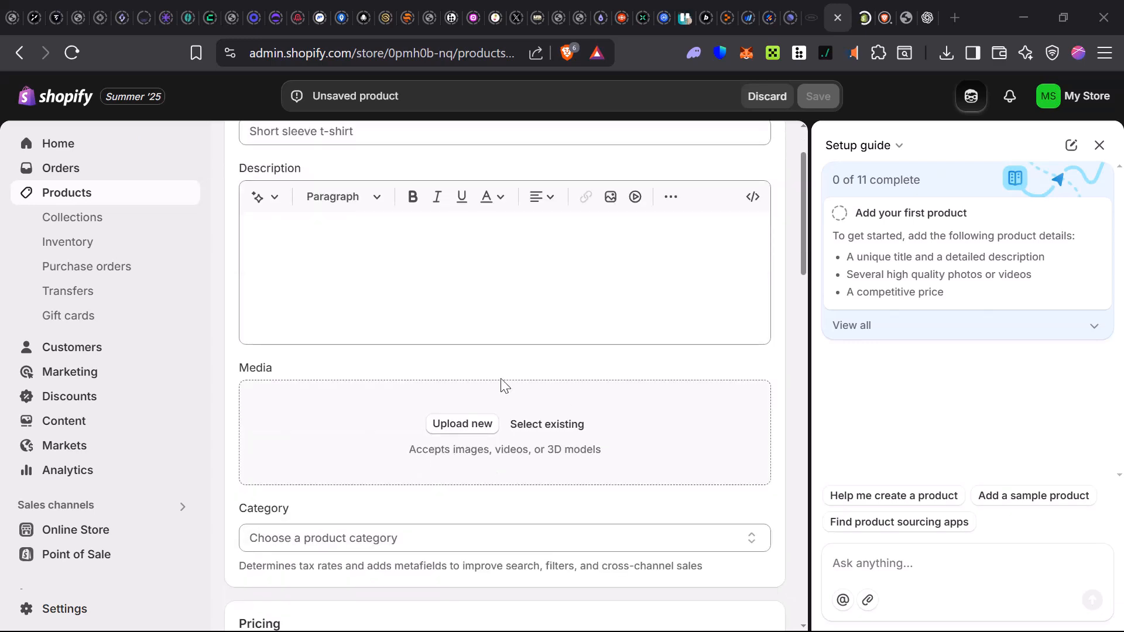
pyautogui.scroll(-3, 394, 515)
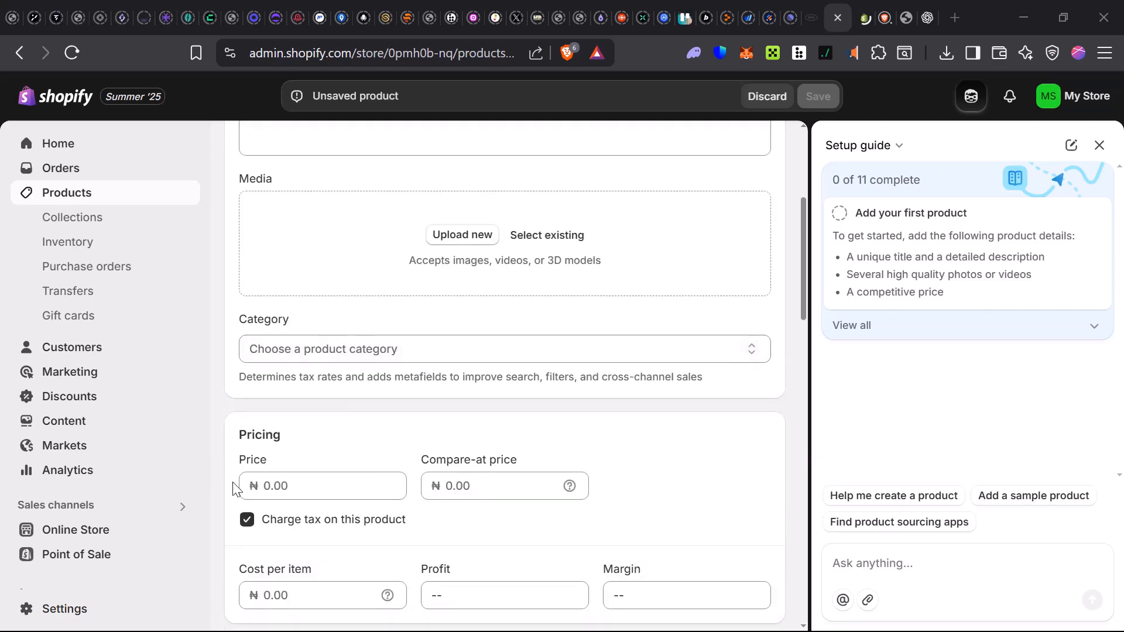
pyautogui.scroll(-2, 313, 479)
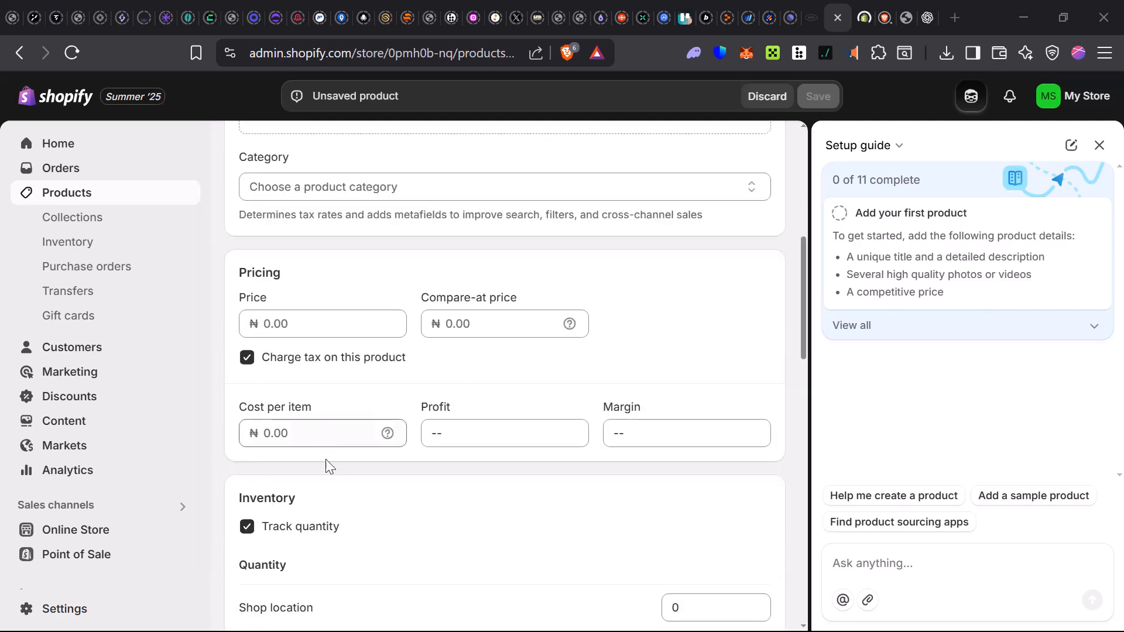
pyautogui.scroll(-2, 324, 454)
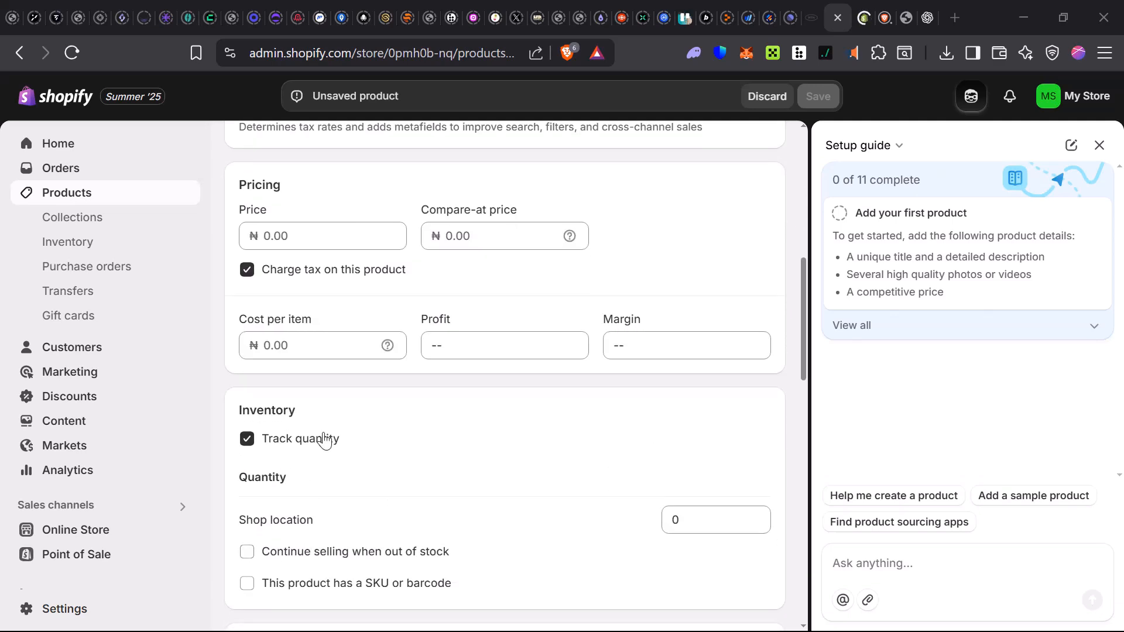
pyautogui.scroll(-5, 248, 410)
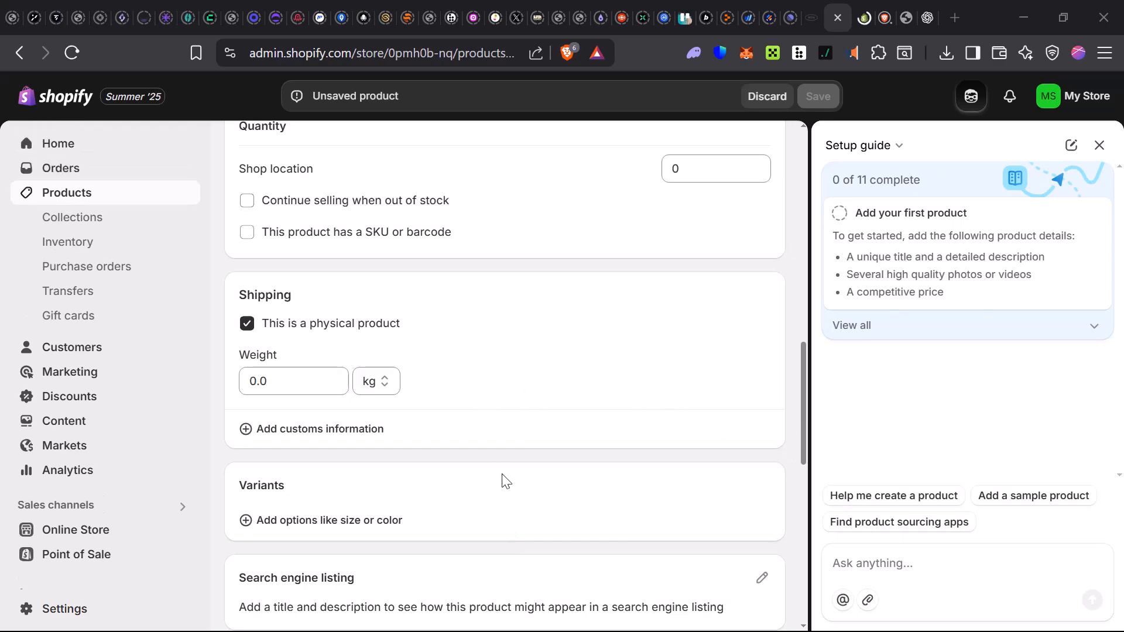
pyautogui.scroll(7, 489, 339)
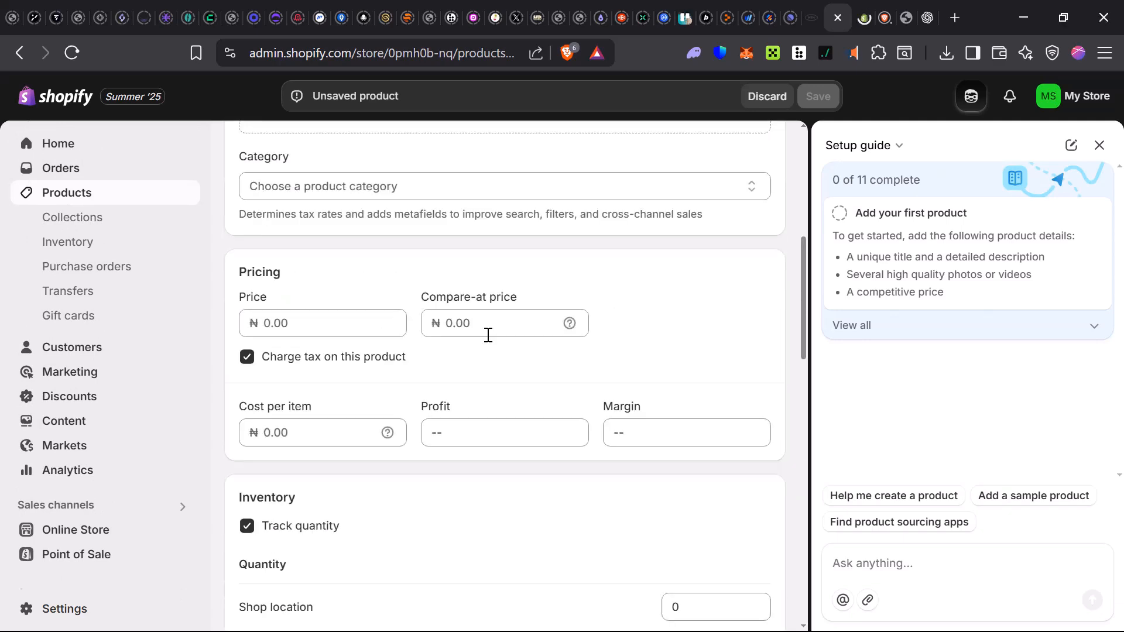
# Step: Set the new product's title to "Smoothies"
pyautogui.scroll(7, 488, 335)
pyautogui.click(368, 226)
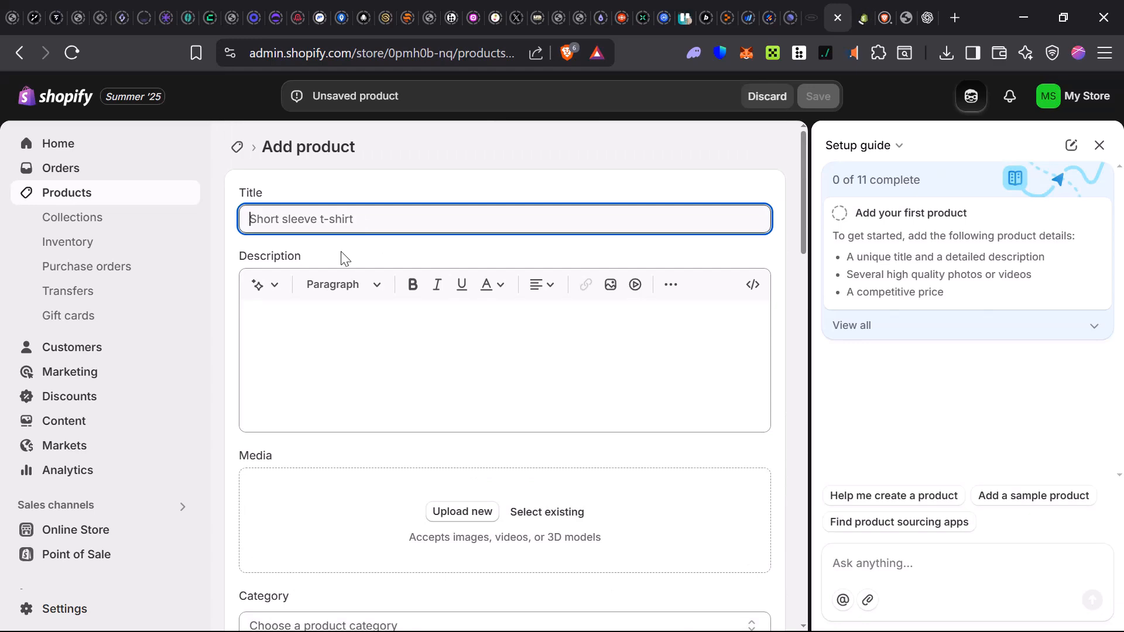
pyautogui.write('Smoothies')
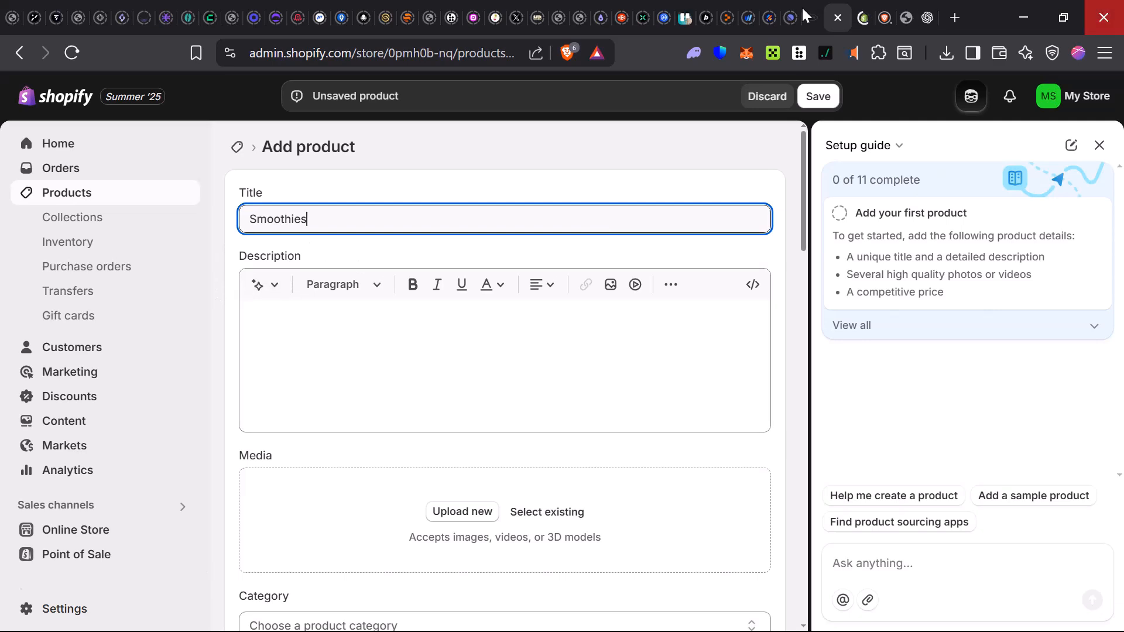
# Step: Switch to ChatGPT, ask "Write a product description for a healthy smoothie targeting GYM goers." and copy the generated description
pyautogui.click(926, 19)
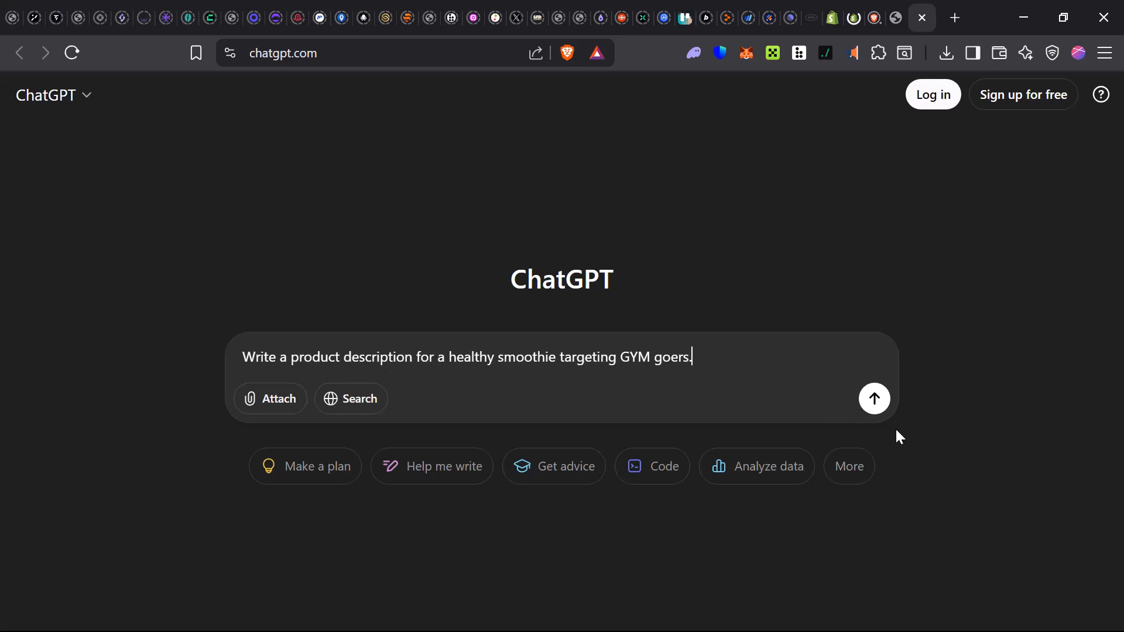
pyautogui.click(875, 400)
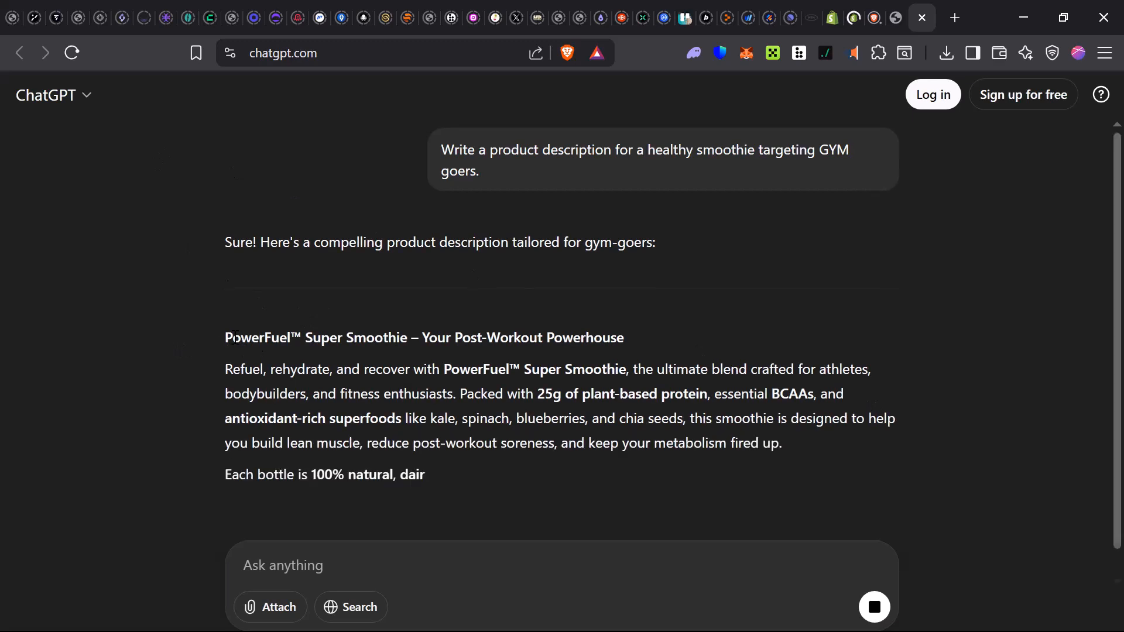
pyautogui.scroll(-1, 361, 398)
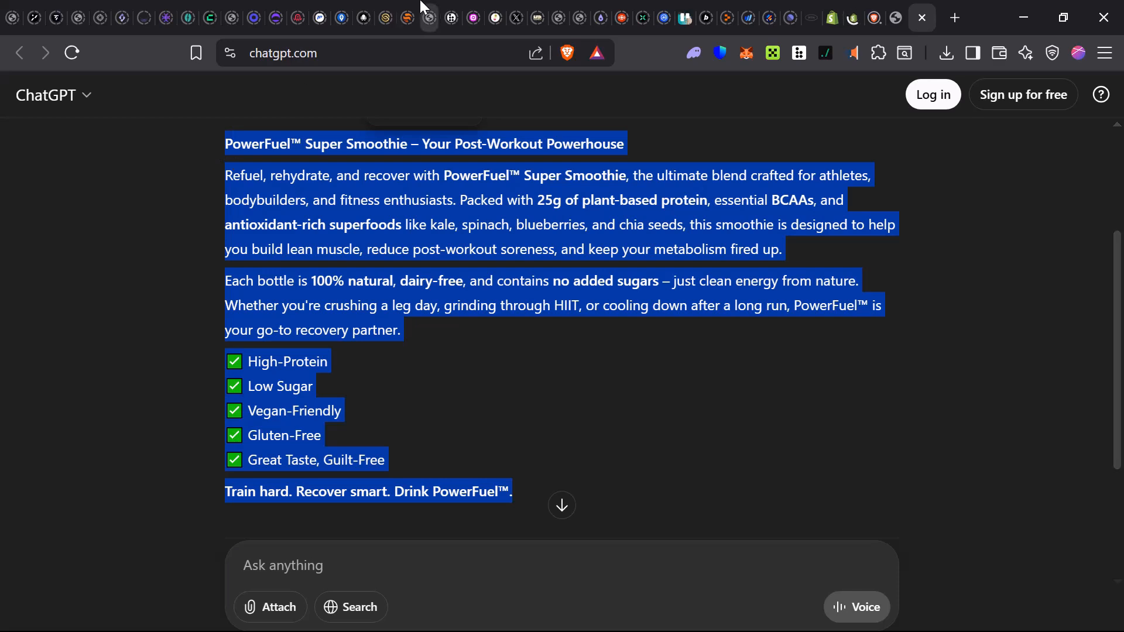
# Step: Switch back to Shopify and paste the copied PowerFuel text as the product's description
pyautogui.click(831, 18)
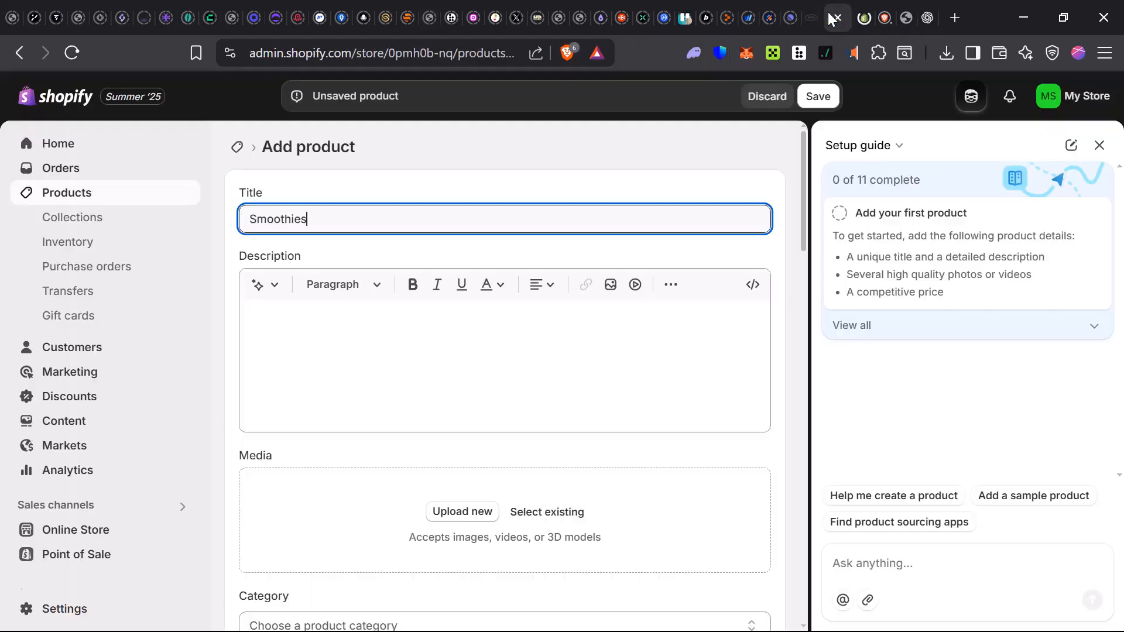
pyautogui.click(427, 345)
pyautogui.hotkey('ctrl', 'v')
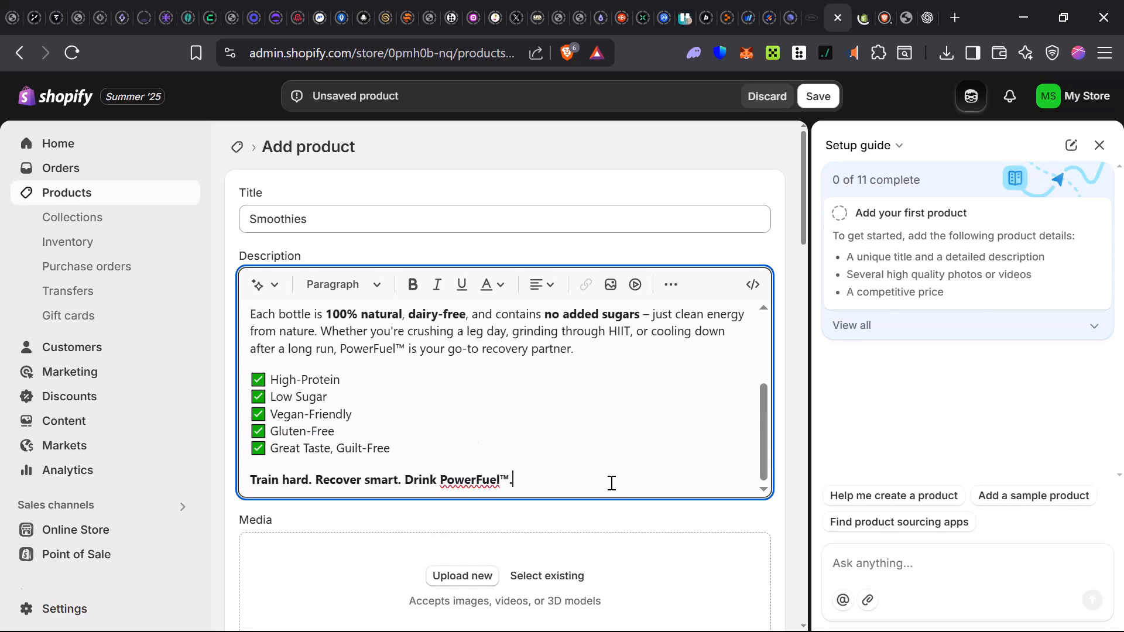
# Step: Switch to the Brave image search for smoothie and view the saving options for the delish.com green smoothie picture
pyautogui.scroll(-5, 556, 465)
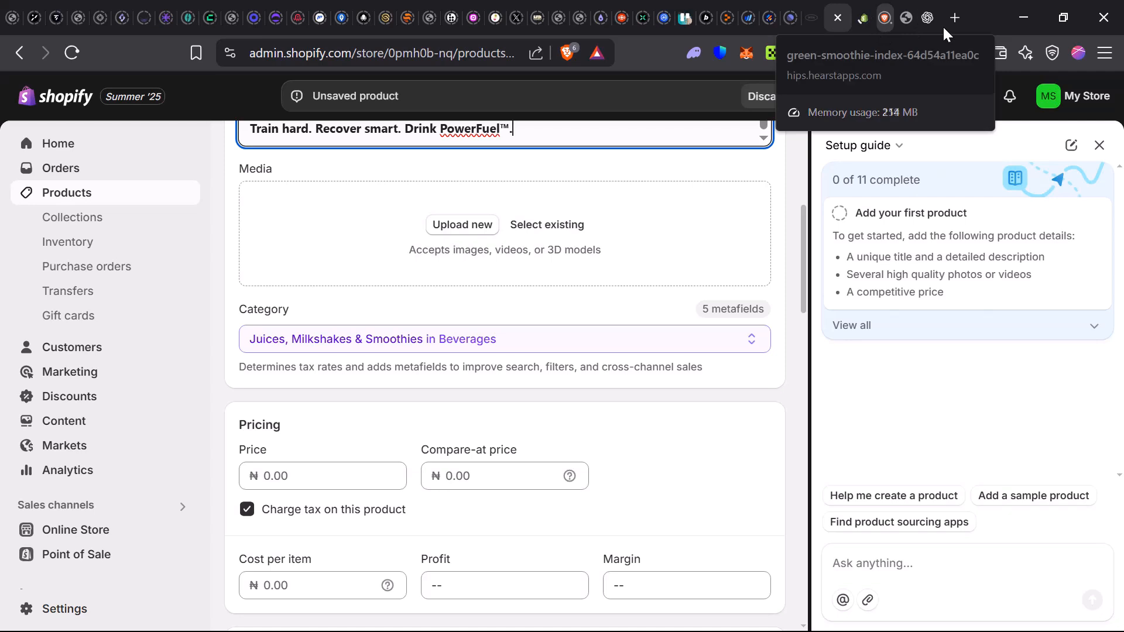
pyautogui.click(879, 22)
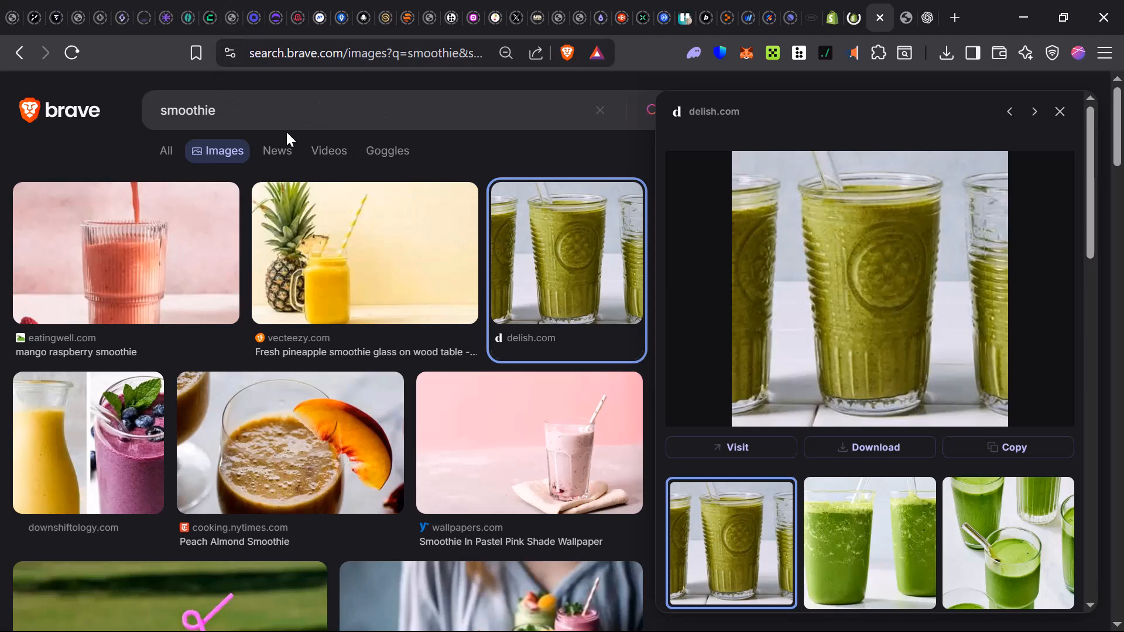
pyautogui.rightClick(859, 312)
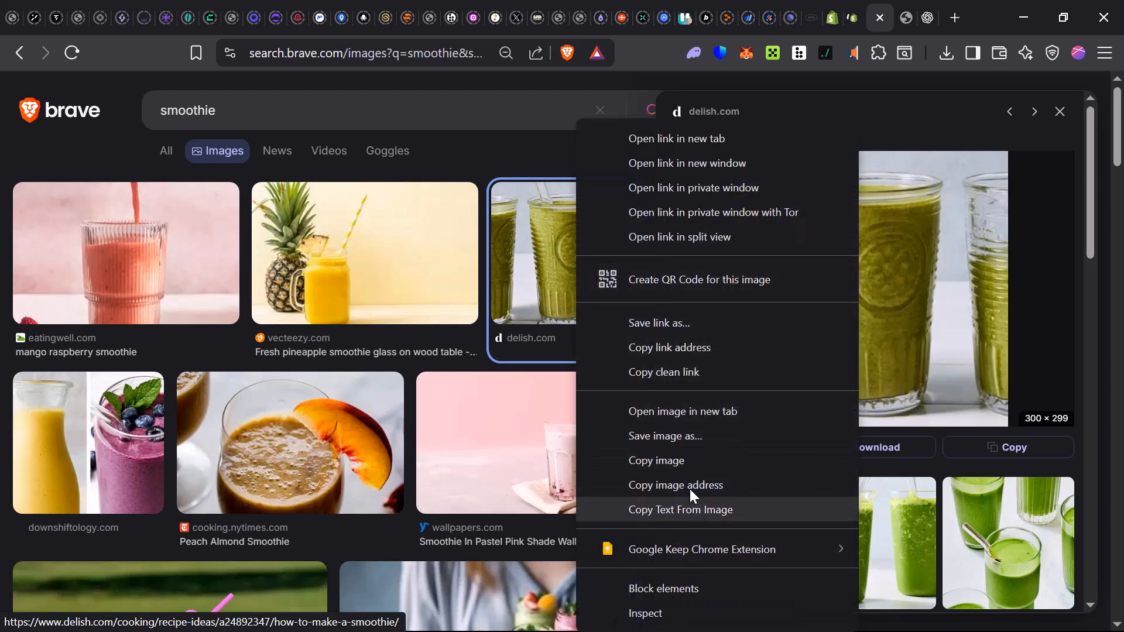
pyautogui.click(1091, 302)
pyautogui.moveTo(1089, 403); pyautogui.dragTo(1067, 12)
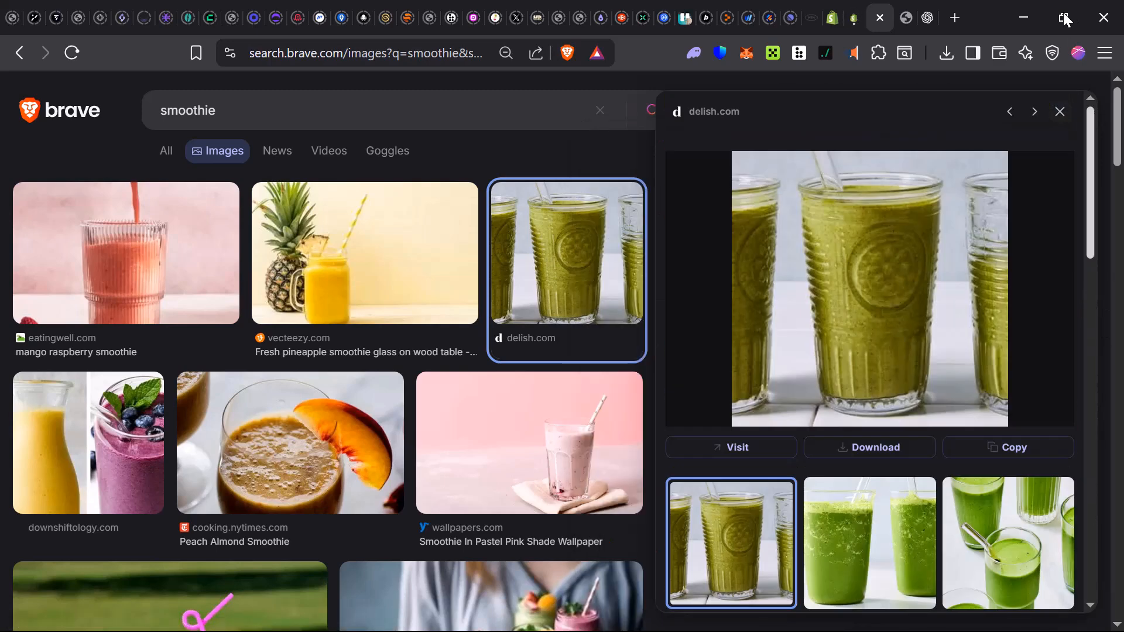
# Step: Switch back to the Shopify product form and upload green-smoothie-index-64d54a11ea0c7 from the Downloads folder as the product's media
pyautogui.click(834, 22)
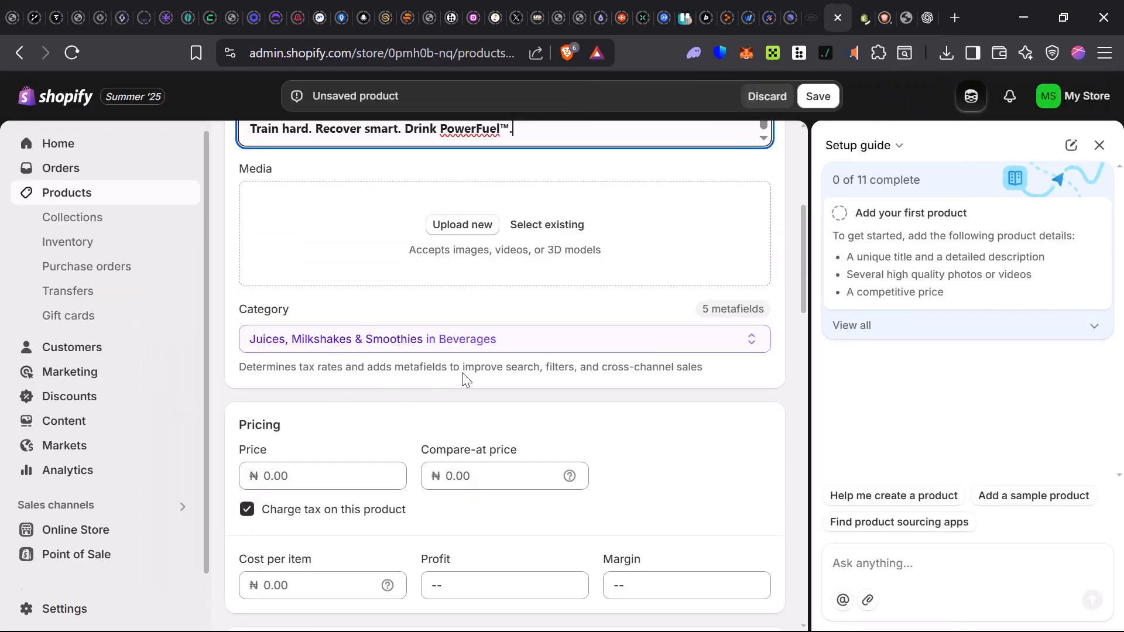
pyautogui.scroll(1, 465, 316)
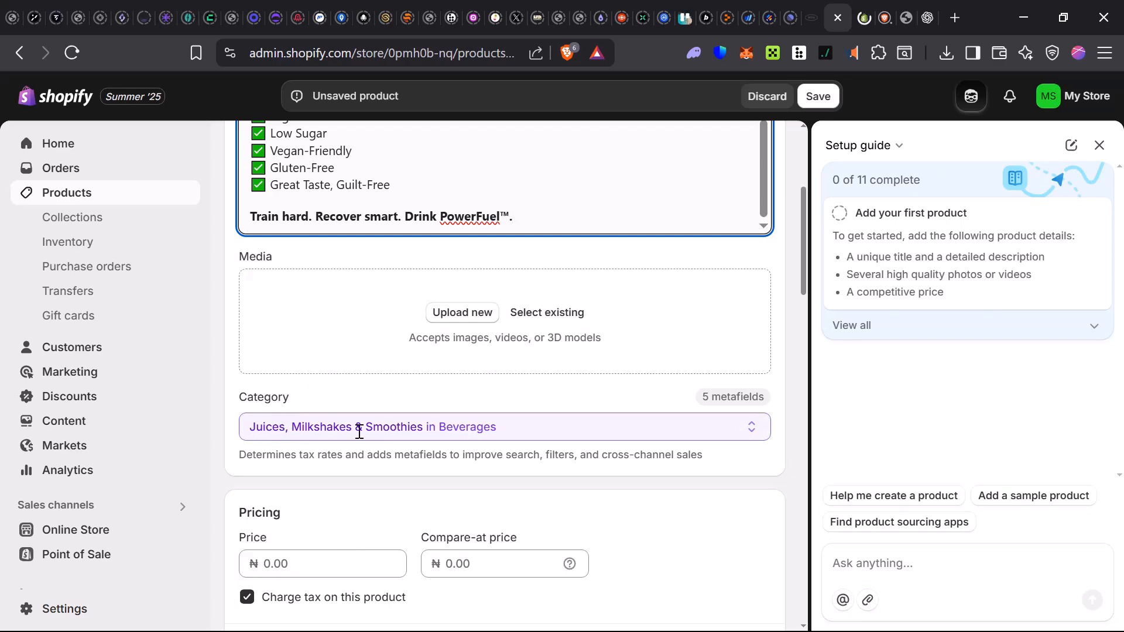
pyautogui.scroll(3, 499, 432)
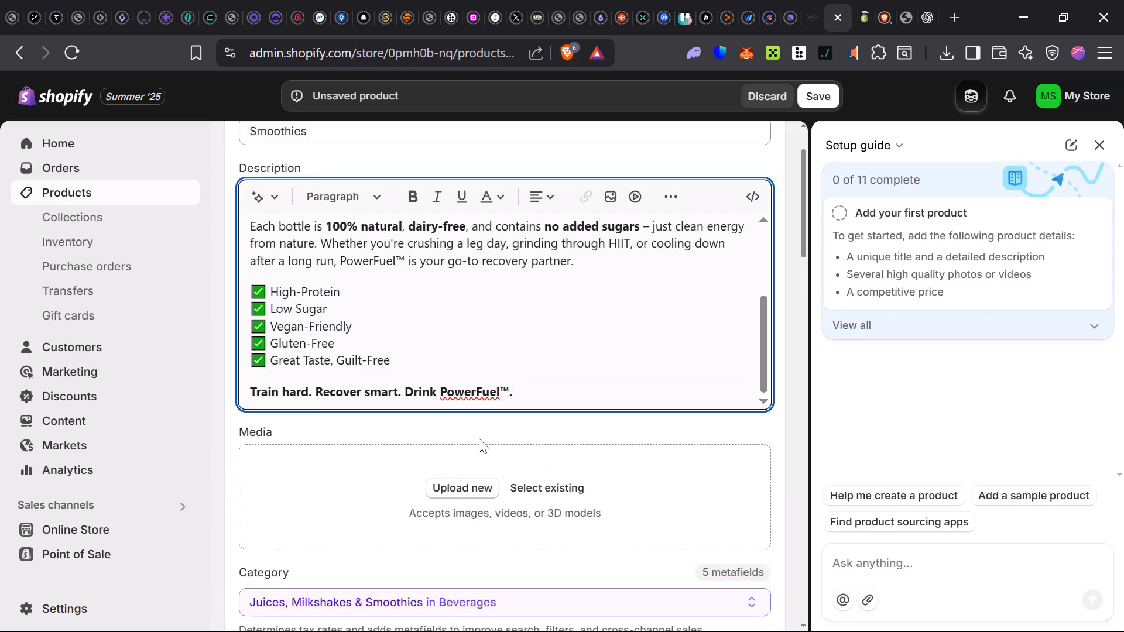
pyautogui.click(469, 495)
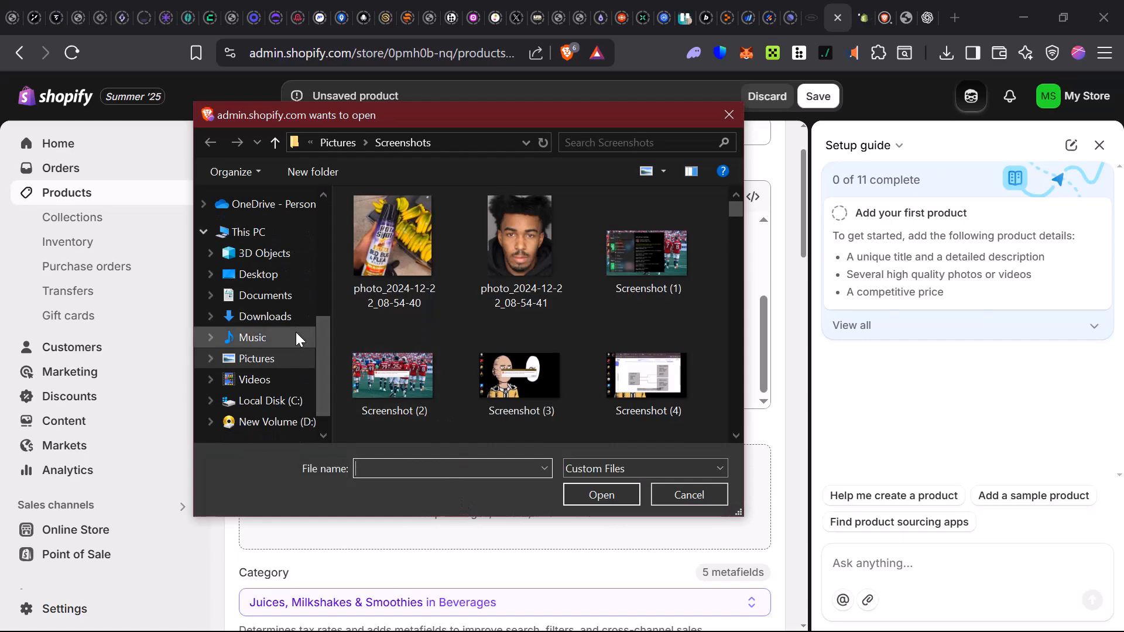
pyautogui.click(291, 318)
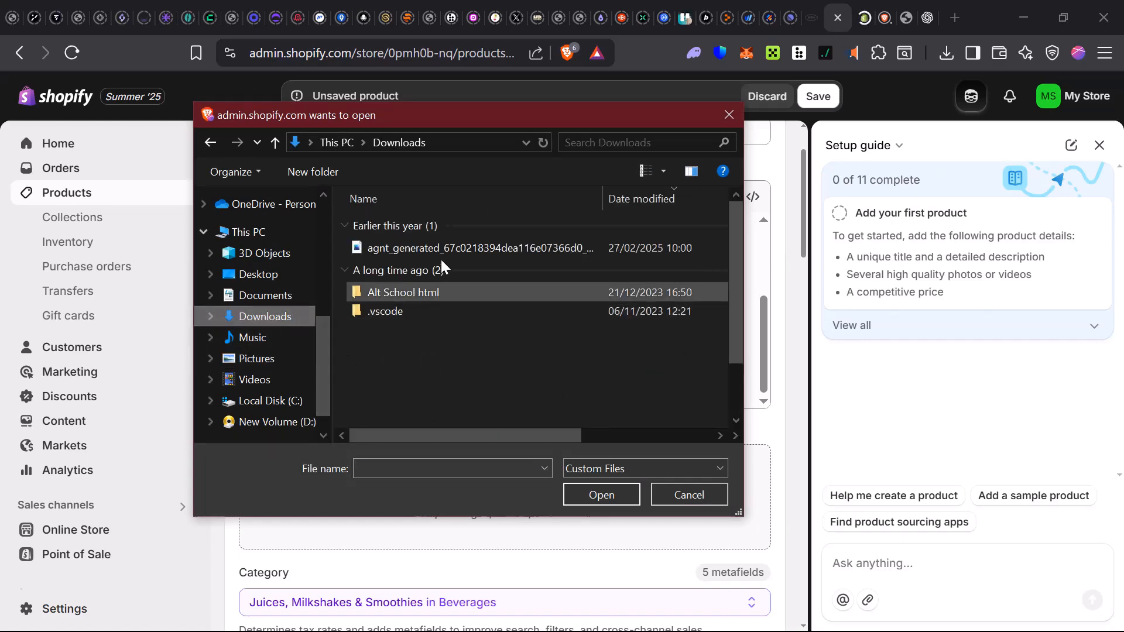
pyautogui.click(441, 249)
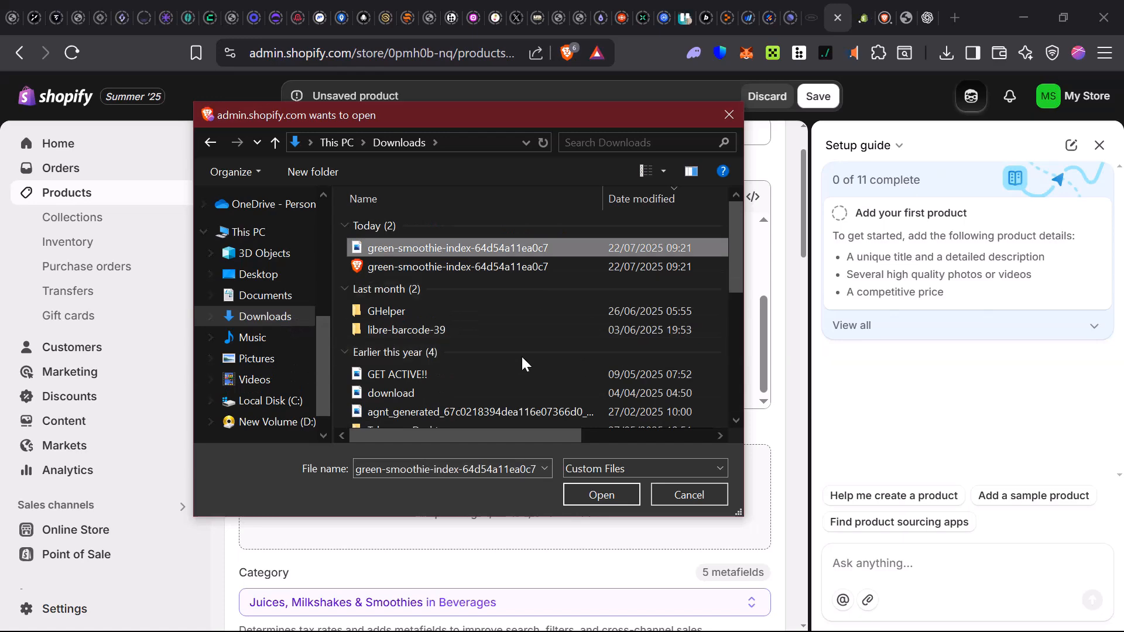
pyautogui.click(609, 493)
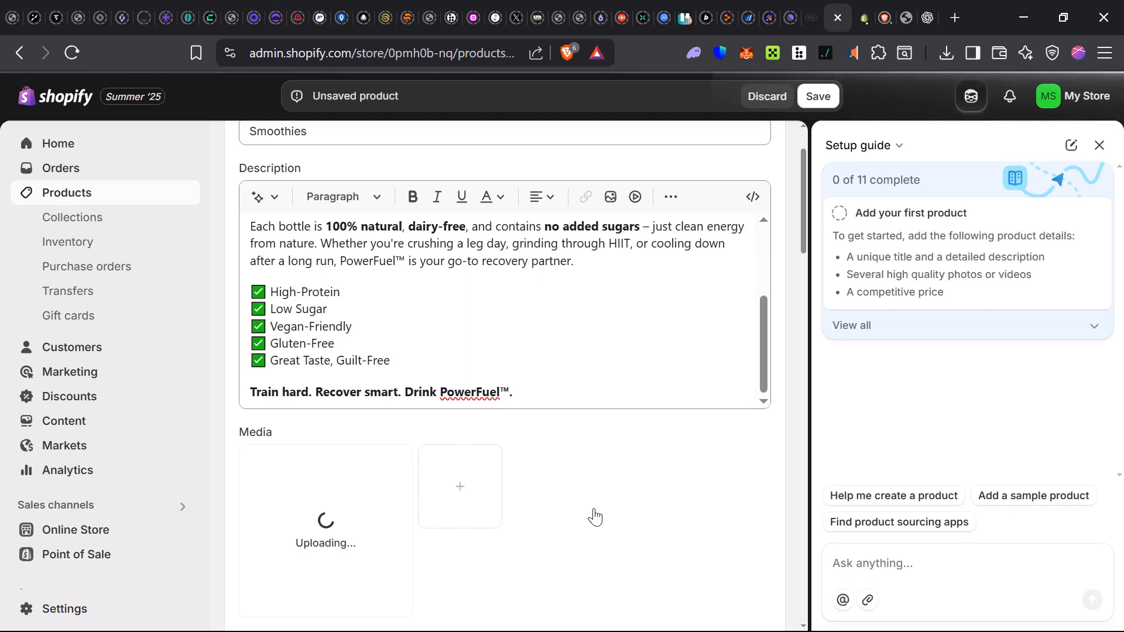
# Step: Set the Smoothies product's price to ₦30,000.00
pyautogui.scroll(-3, 590, 544)
pyautogui.scroll(-2, 313, 388)
pyautogui.scroll(-2, 337, 429)
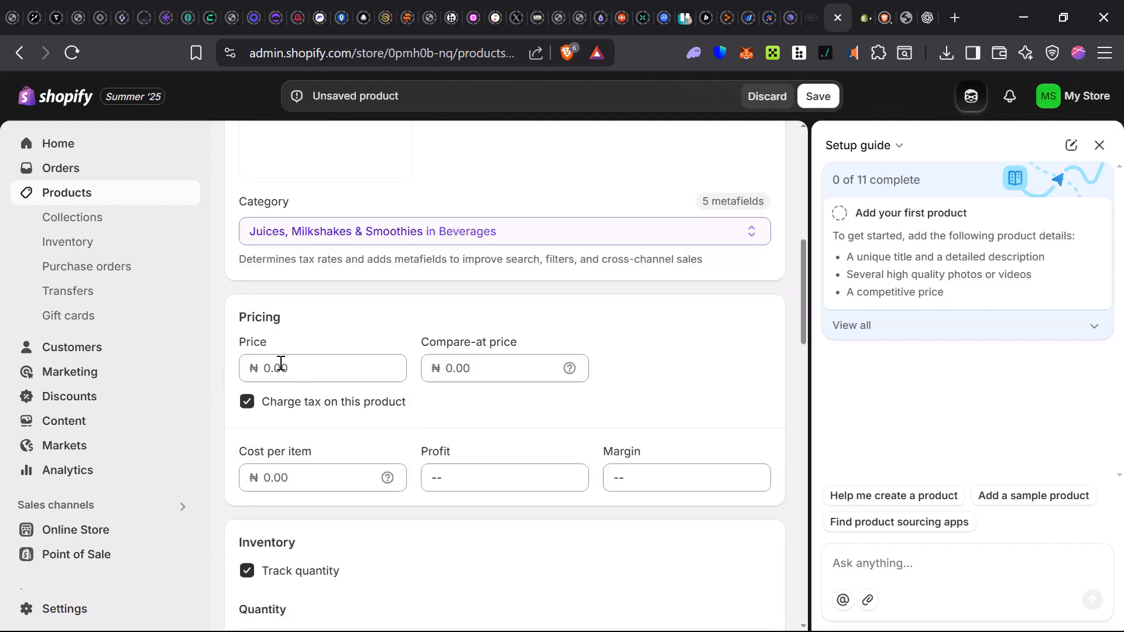
pyautogui.click(341, 374)
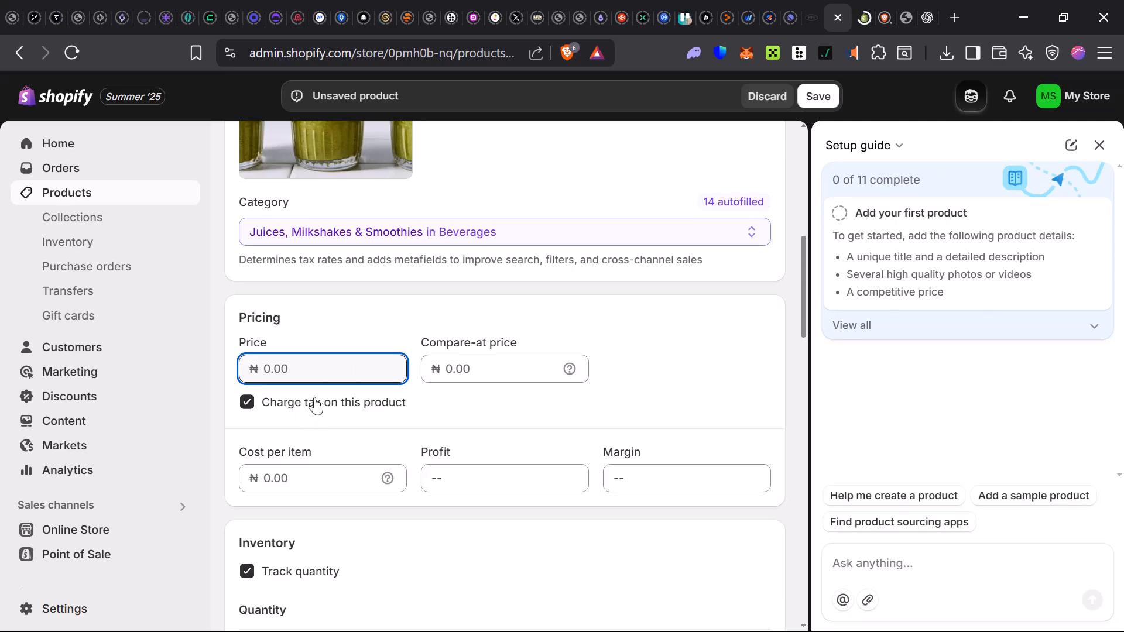
pyautogui.write('30,000.00')
# Step: Set the product's compare-at price to ₦24,000 and its cost per item to ₦3,000
pyautogui.click(463, 370)
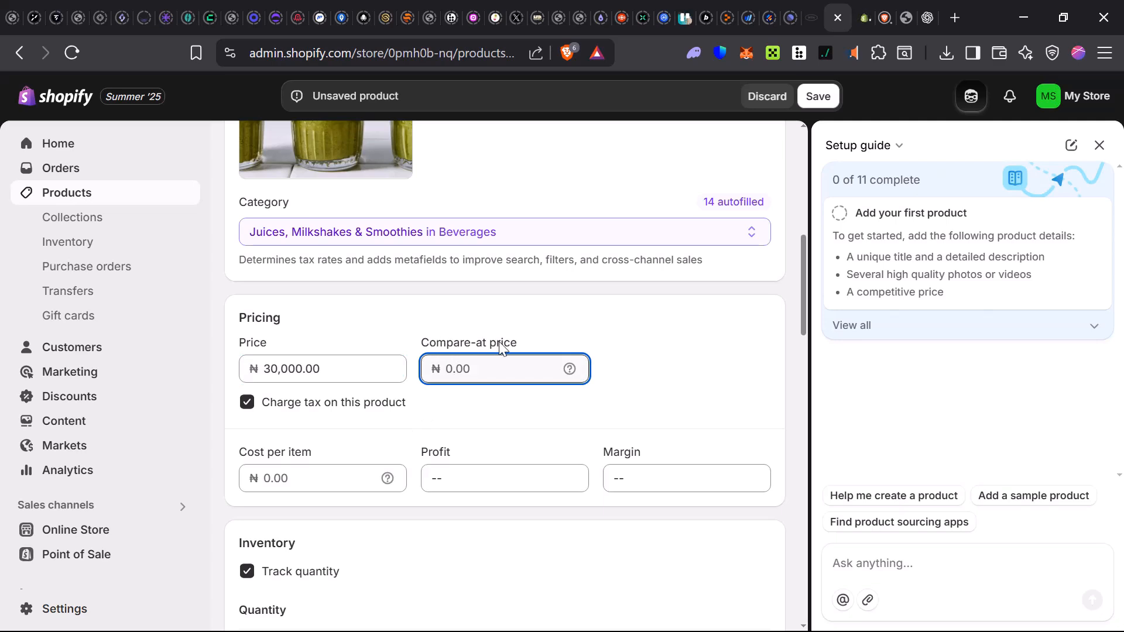
pyautogui.moveTo(570, 374)
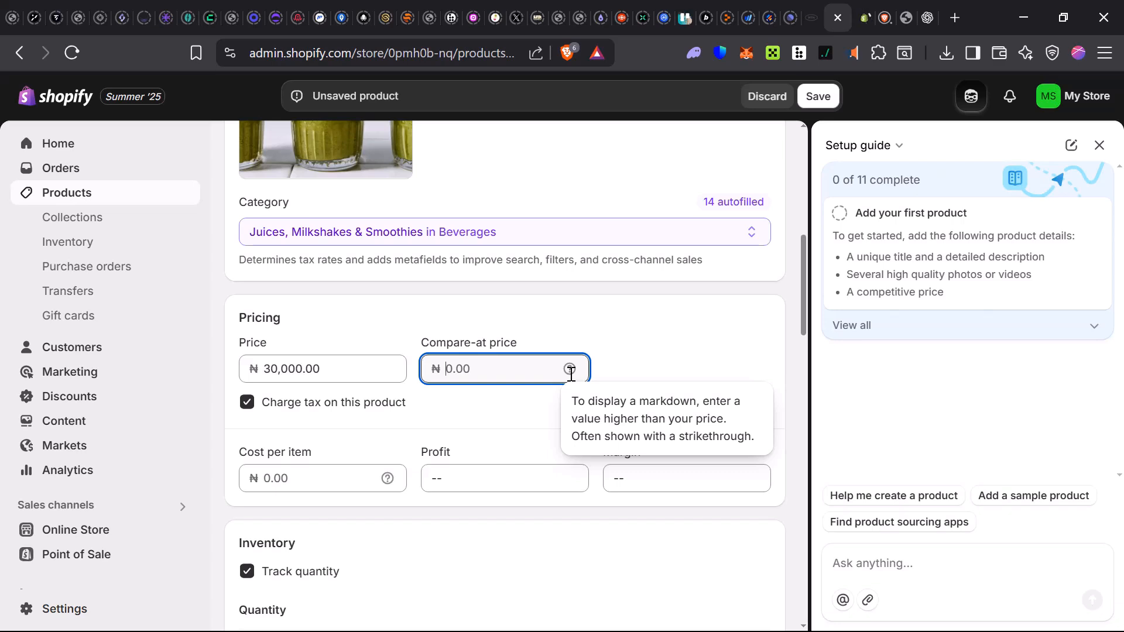
pyautogui.write('3')
pyautogui.press('BackSpace')
pyautogui.write('2')
pyautogui.write('4000')
pyautogui.click(315, 479)
pyautogui.write('3000')
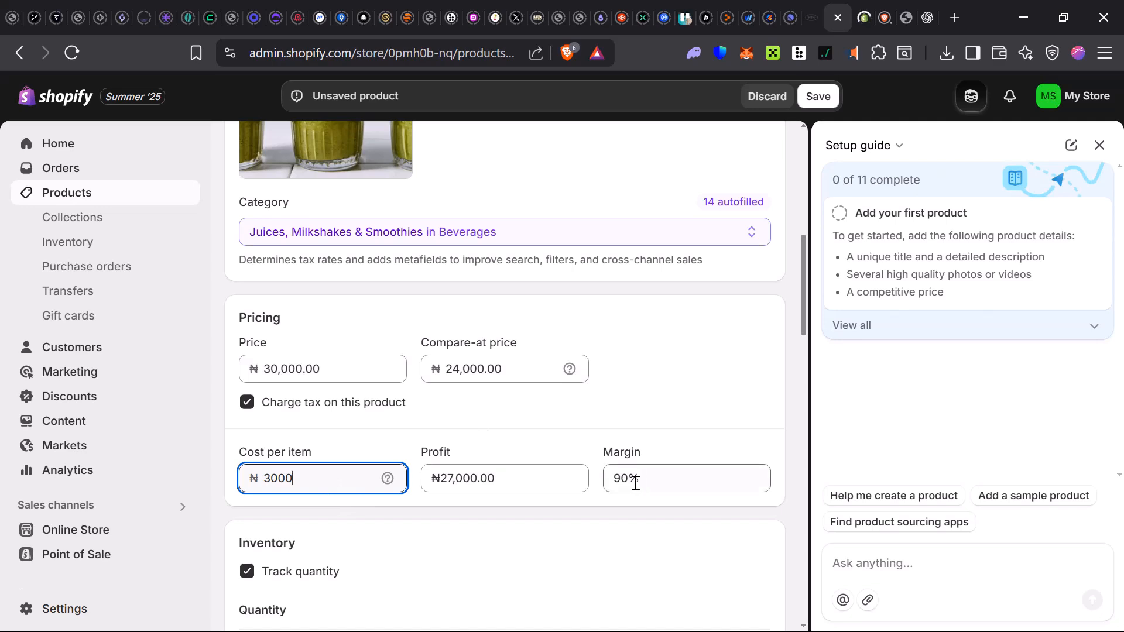
# Step: Allow the product to continue selling when out of stock and set its shipping weight to 10 oz
pyautogui.scroll(-5, 394, 498)
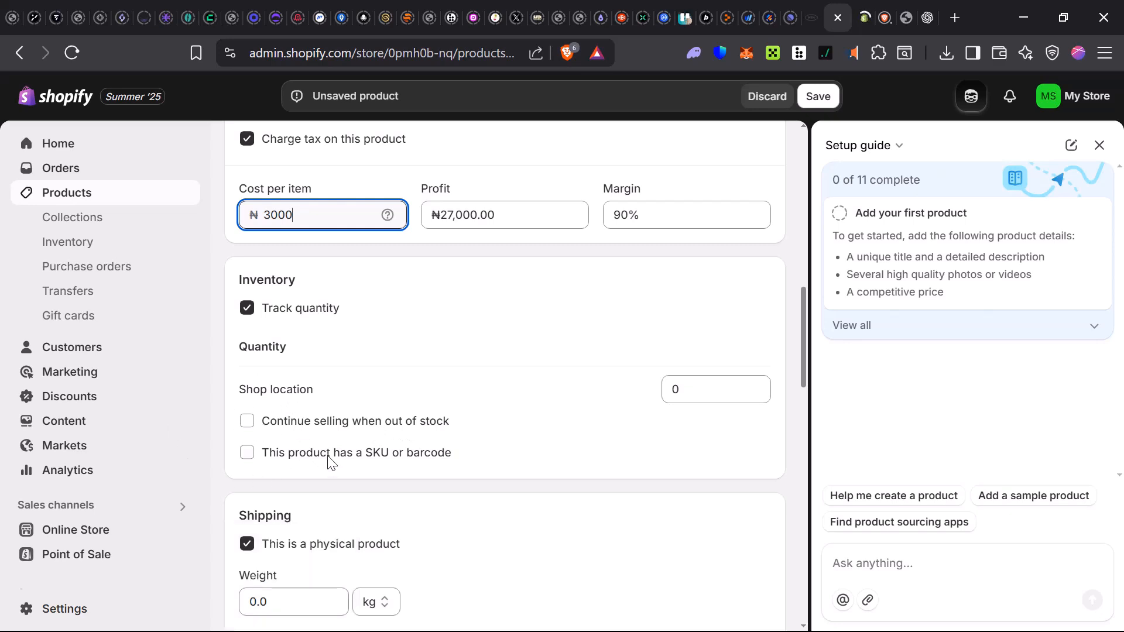
pyautogui.click(307, 428)
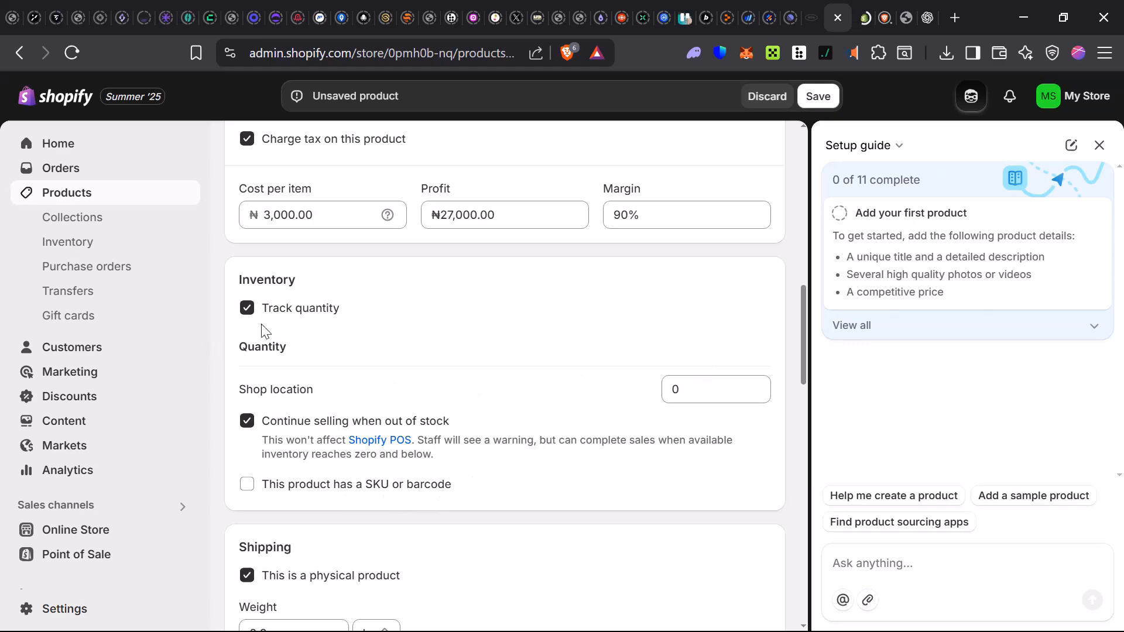
pyautogui.scroll(-5, 258, 329)
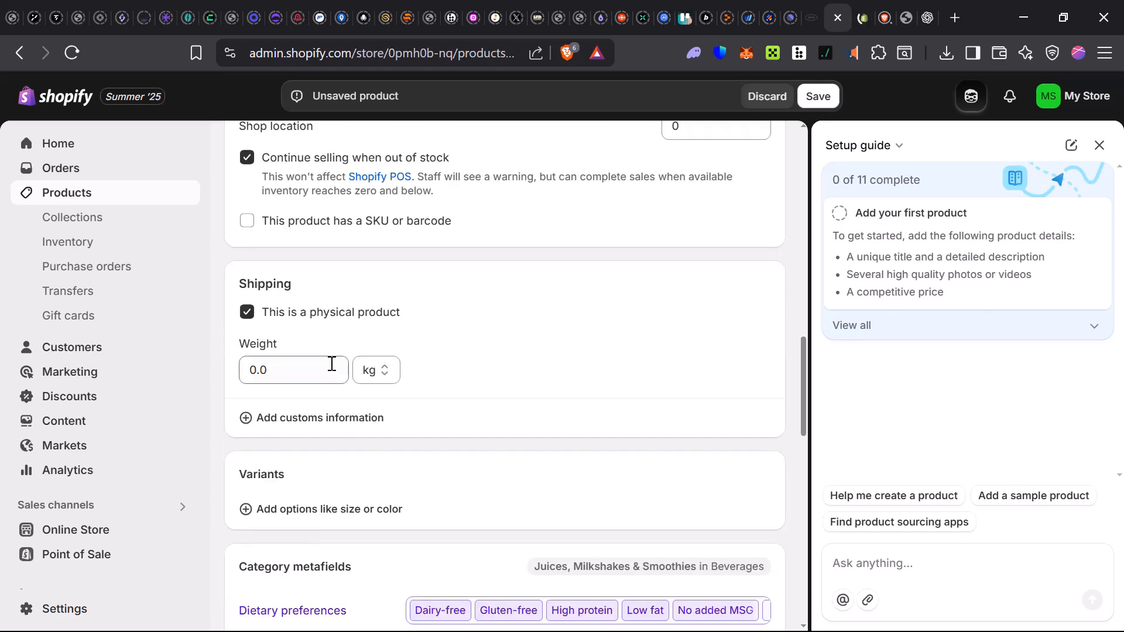
pyautogui.click(380, 374)
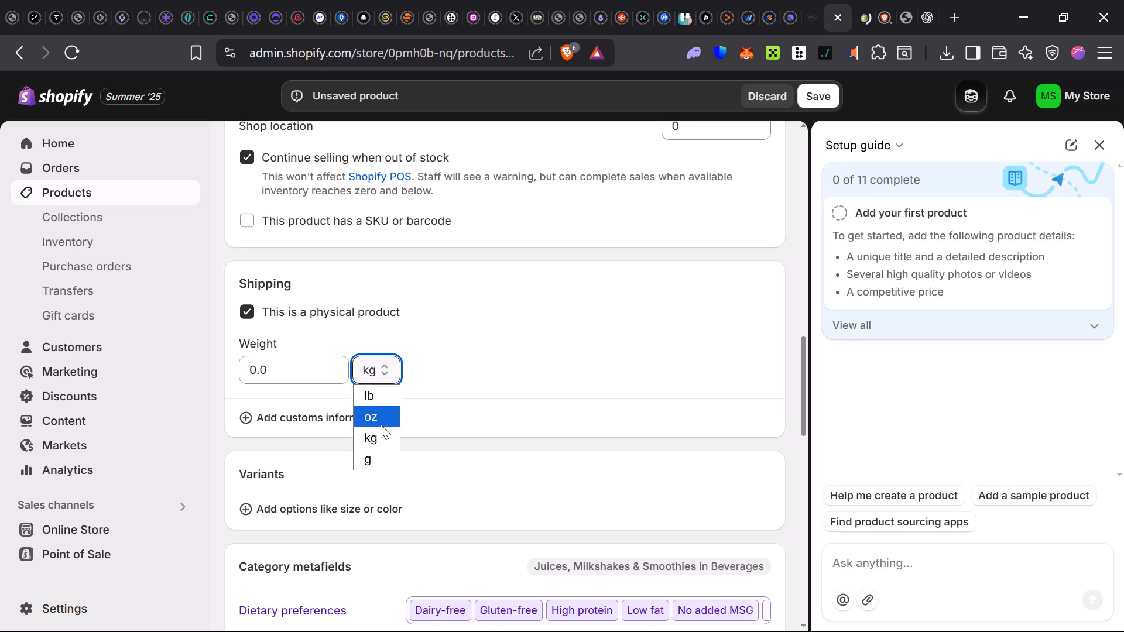
pyautogui.click(378, 417)
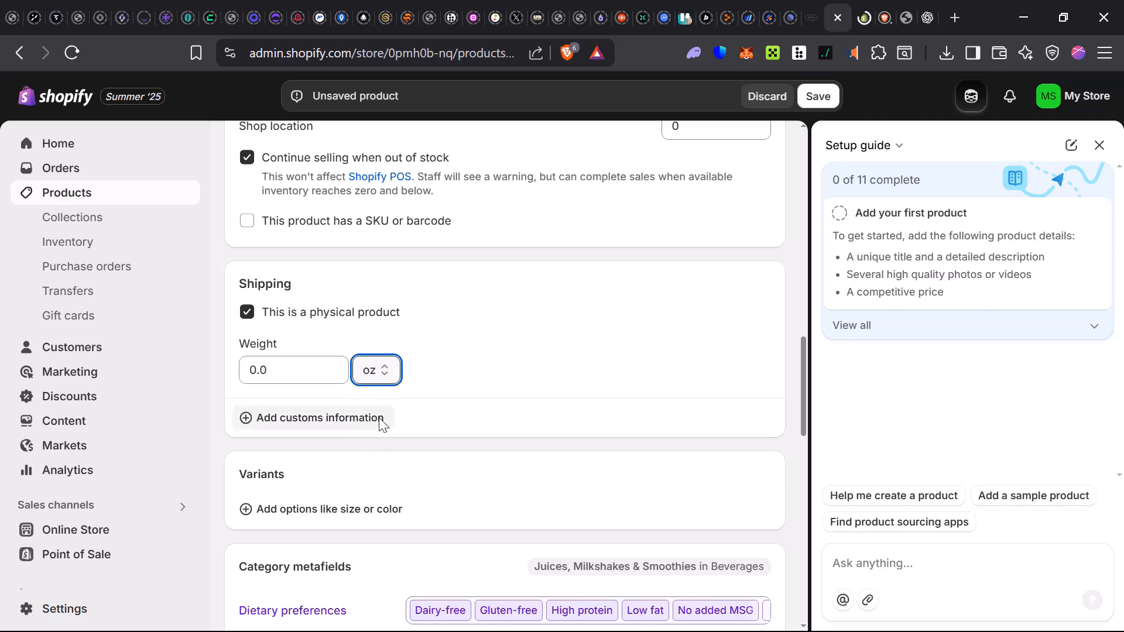
pyautogui.click(315, 376)
pyautogui.write('10')
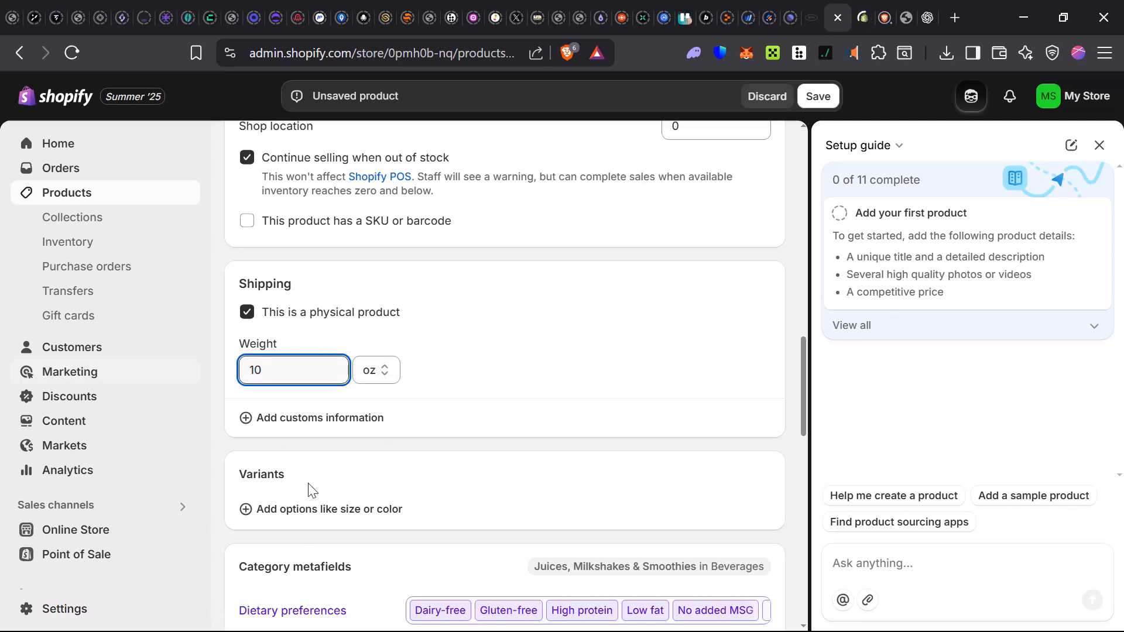
# Step: Look through the variant options, product organization fields and theme template choices for the product
pyautogui.scroll(-5, 351, 504)
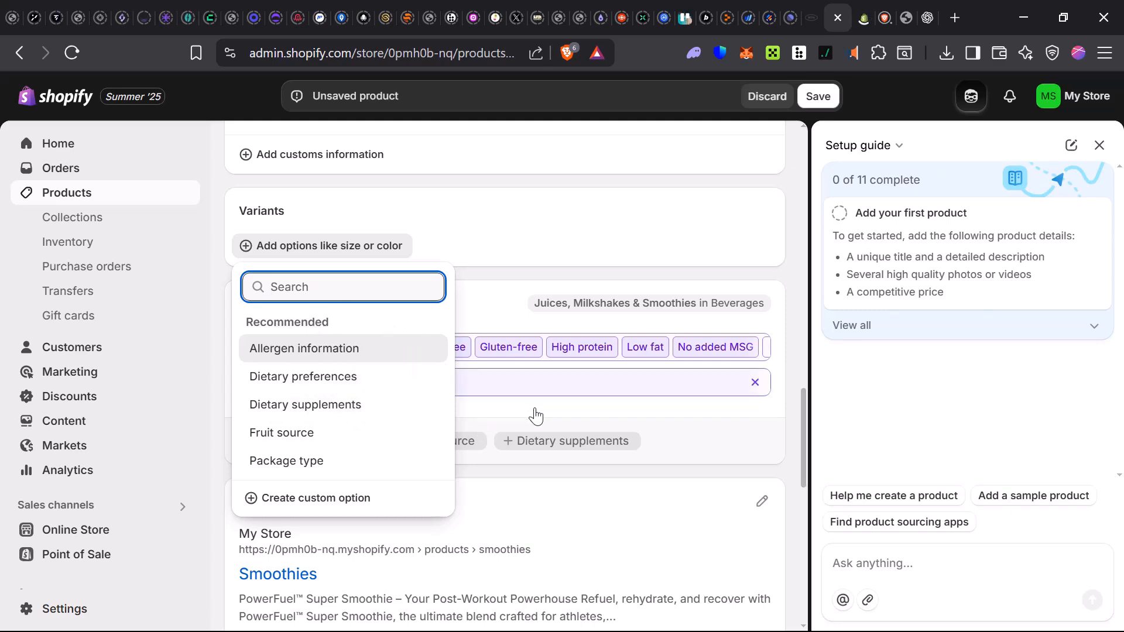
pyautogui.scroll(-8, 535, 416)
pyautogui.scroll(-2, 261, 361)
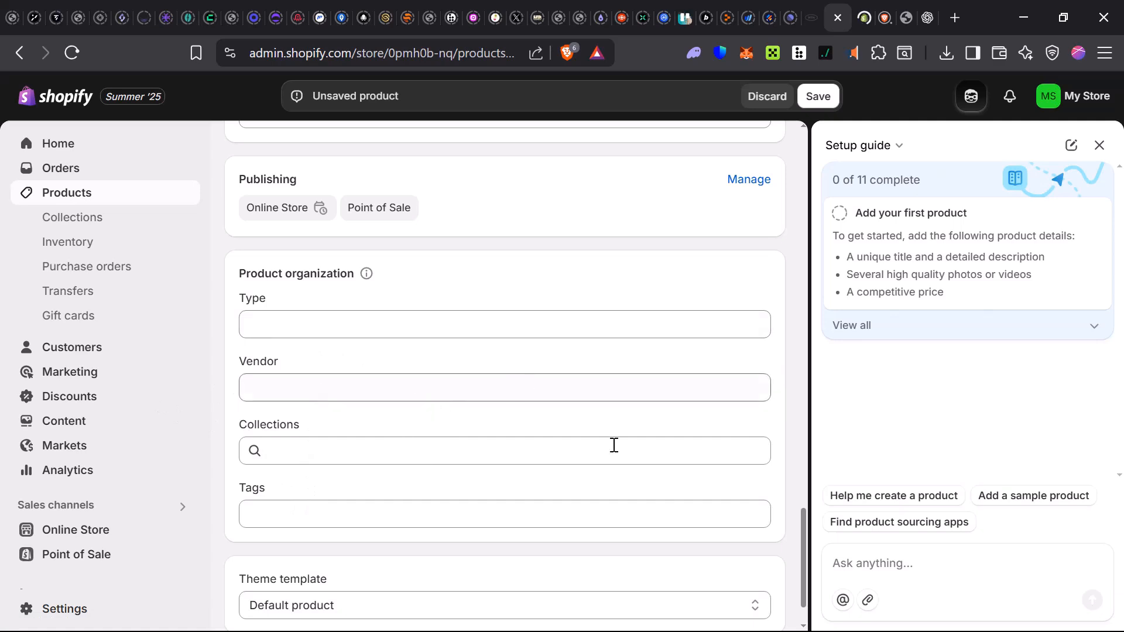
pyautogui.scroll(-1, 704, 517)
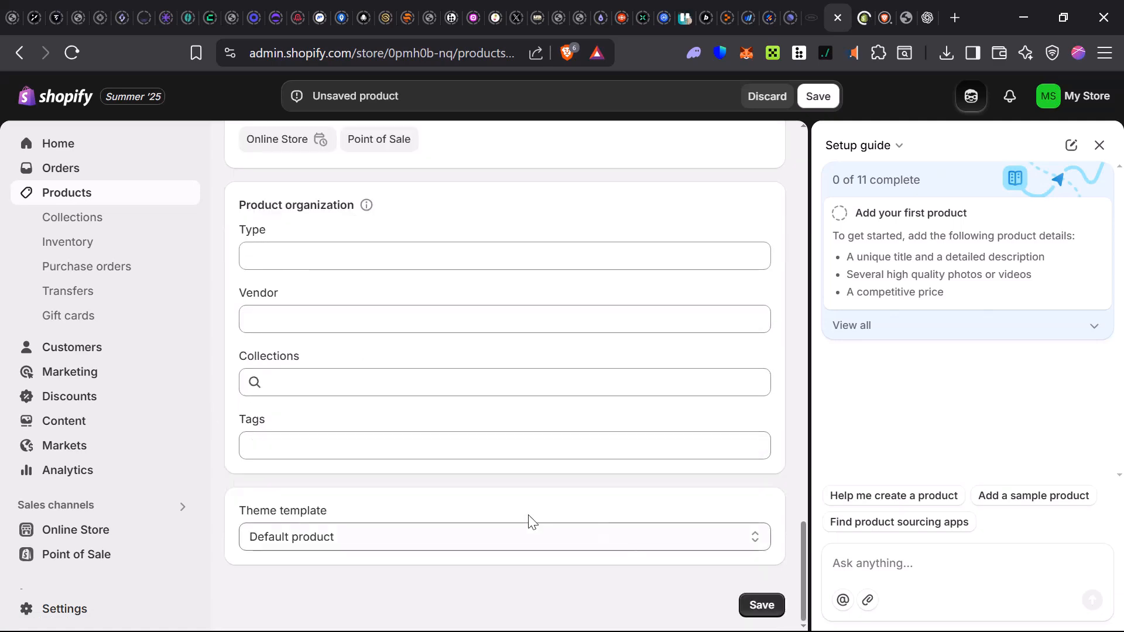
pyautogui.click(696, 535)
pyautogui.click(607, 553)
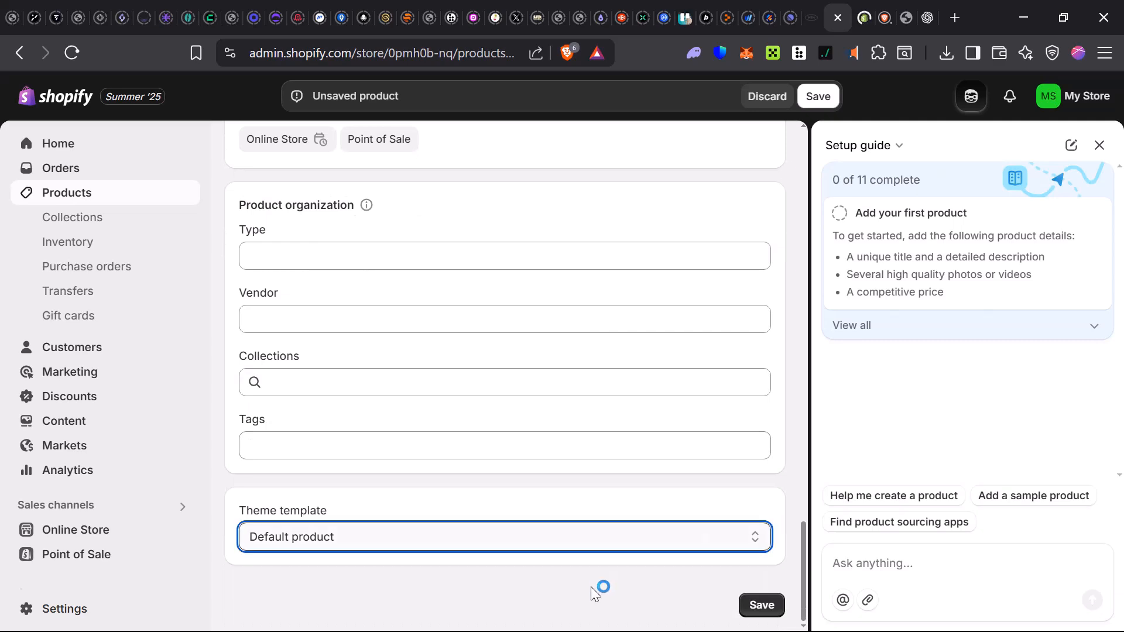
# Step: Save the Smoothies product and review its saved description, pricing, inventory and shipping details
pyautogui.scroll(5, 583, 567)
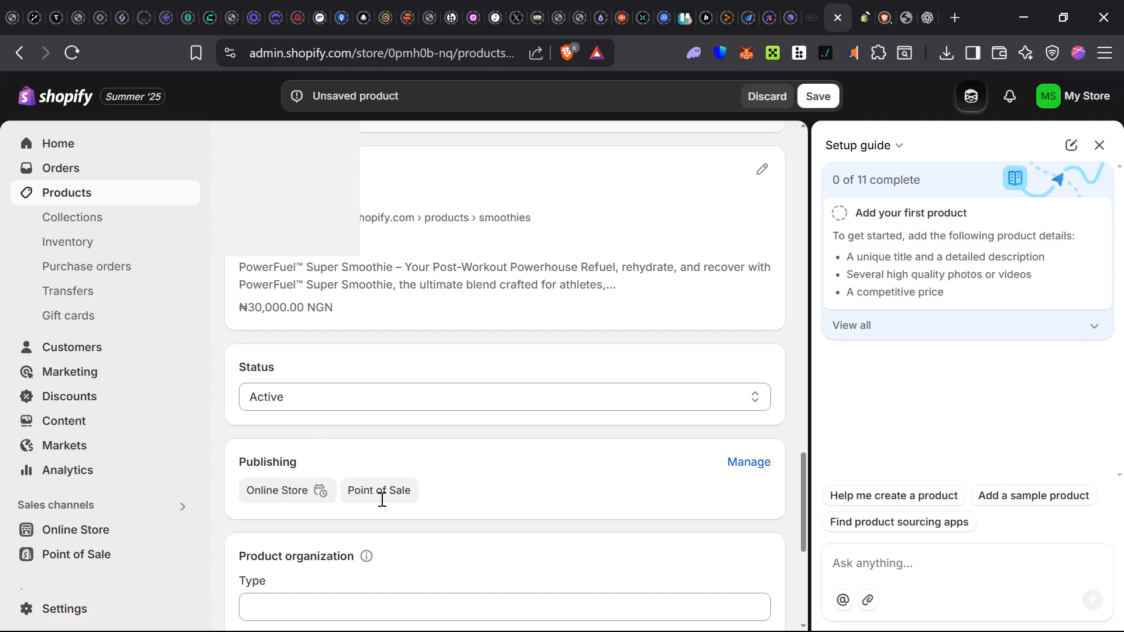
pyautogui.scroll(15, 580, 503)
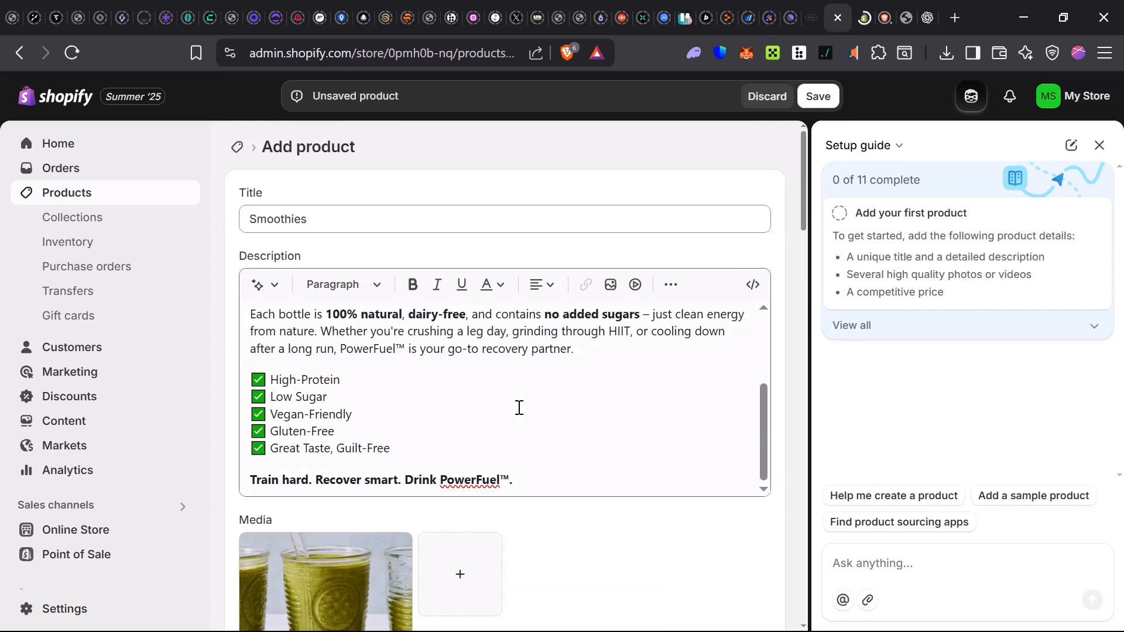
pyautogui.click(820, 99)
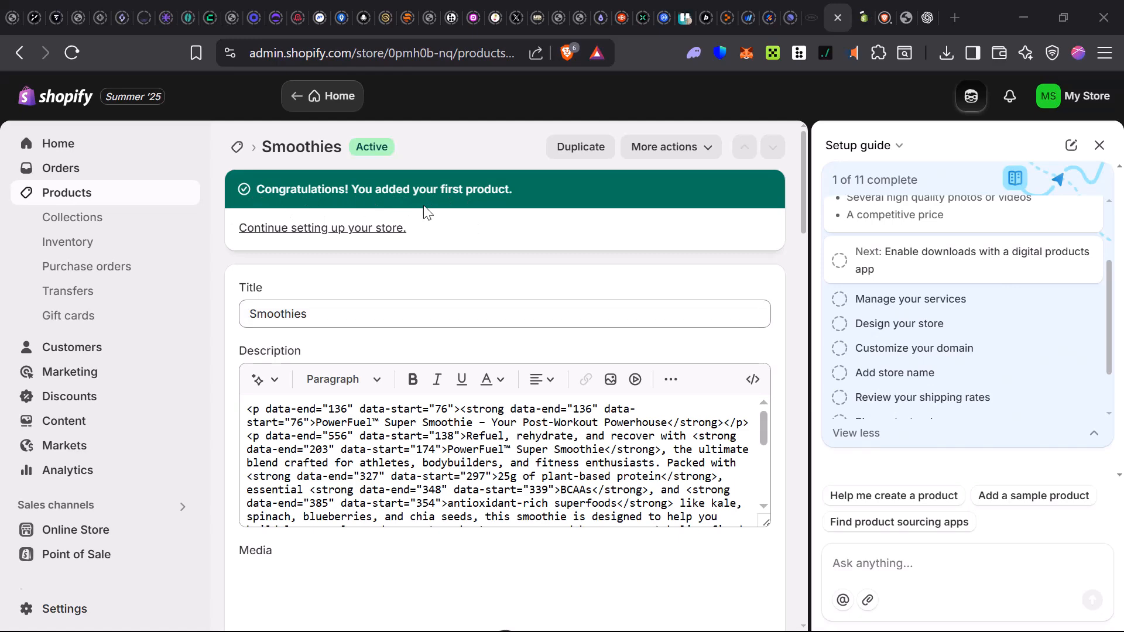
pyautogui.scroll(-5, 377, 303)
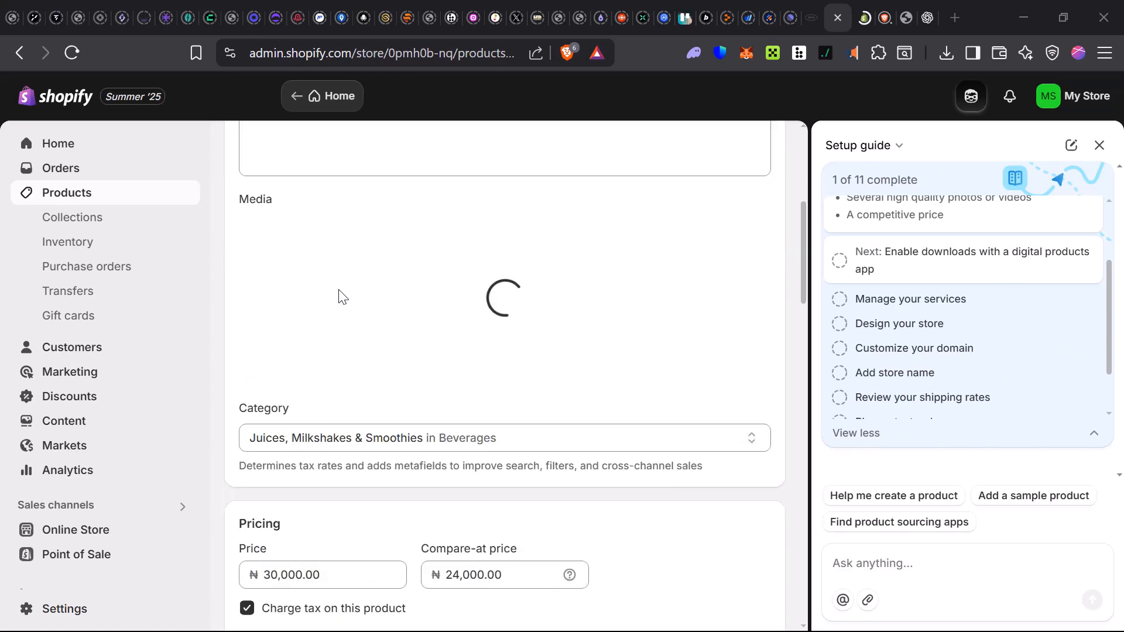
pyautogui.scroll(2, 462, 362)
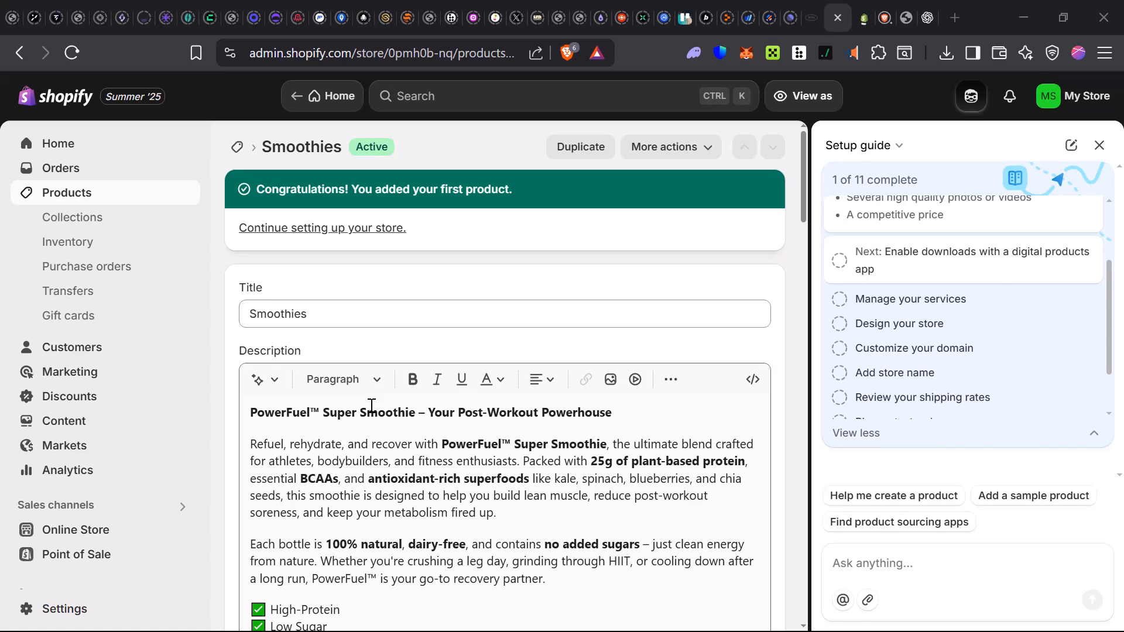
pyautogui.scroll(-10, 547, 454)
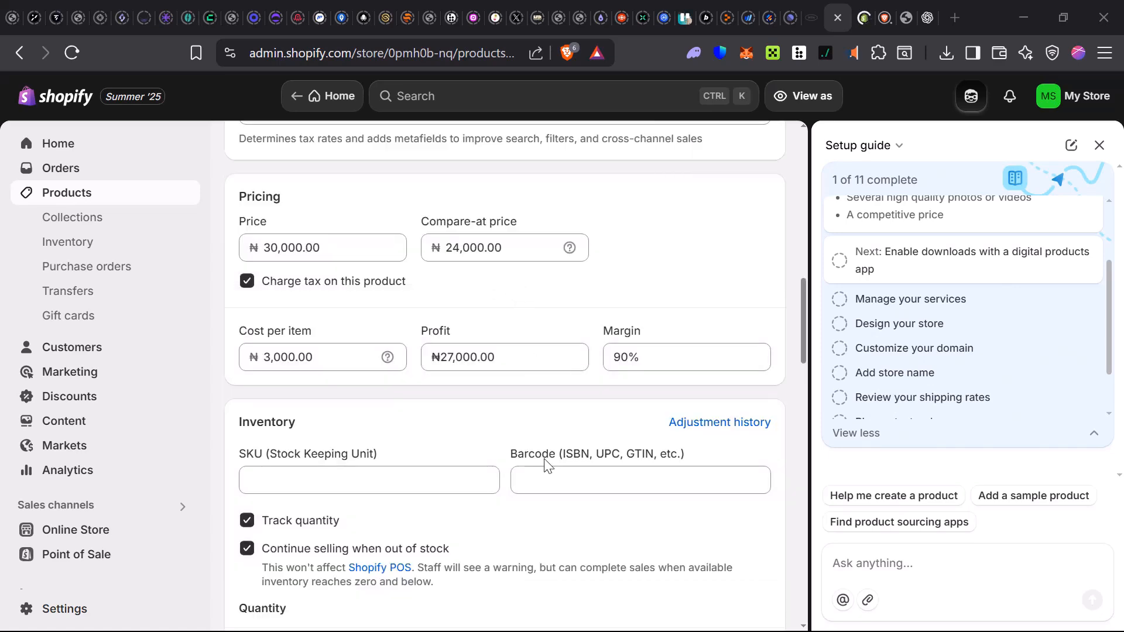
pyautogui.scroll(-4, 547, 494)
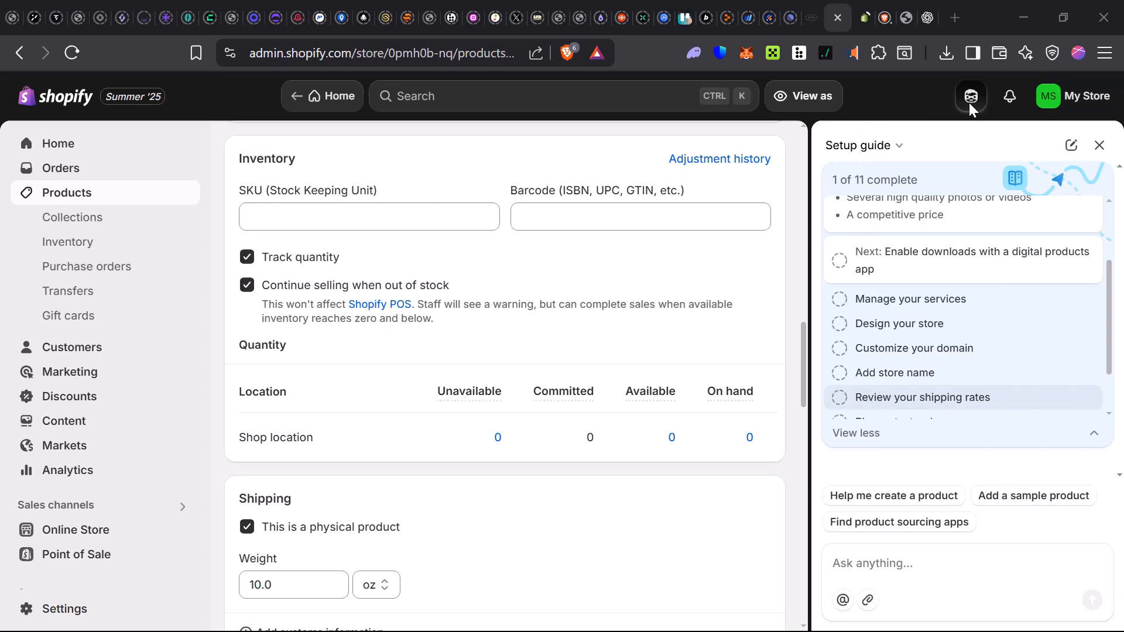
# Step: Rename the store as "Geek to Fit" through the setup guide's store name task and save the profile
pyautogui.click(882, 378)
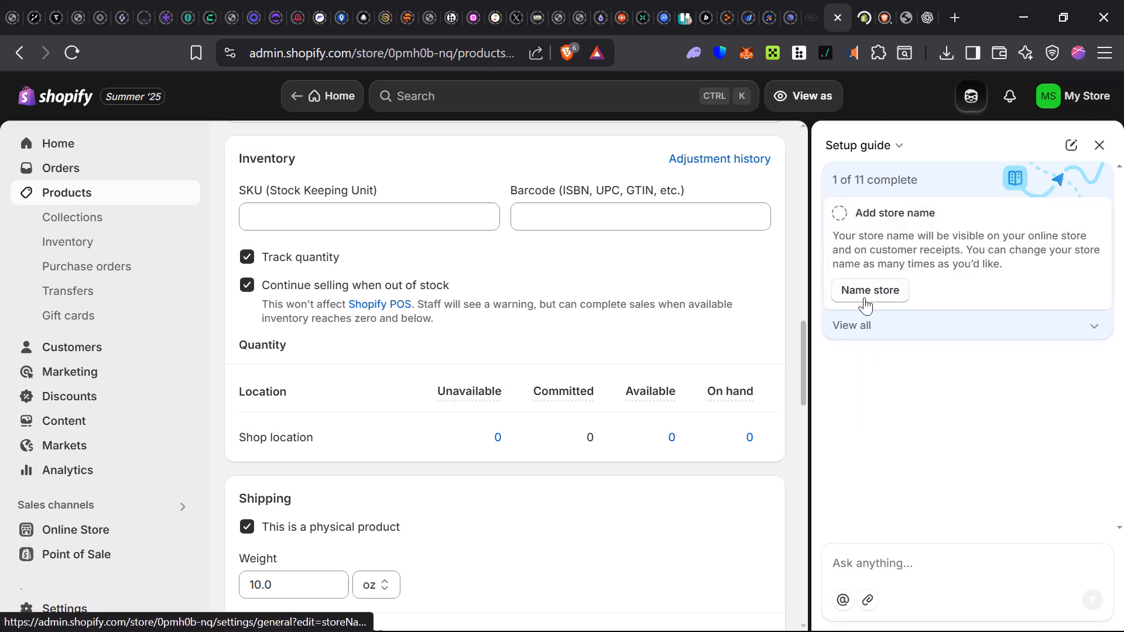
pyautogui.click(870, 291)
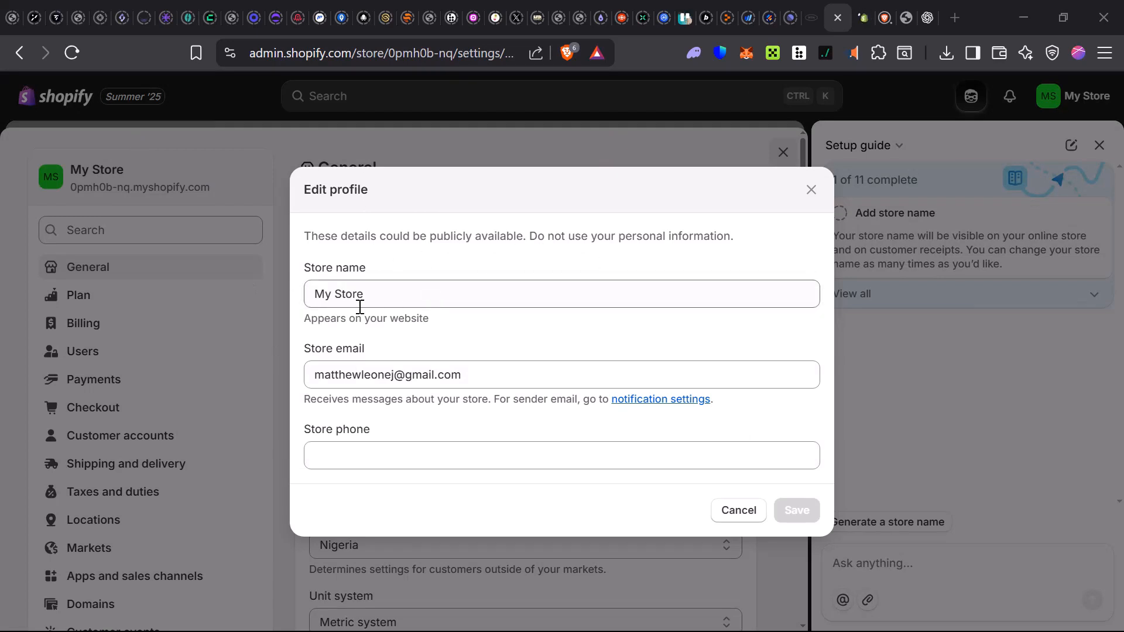
pyautogui.click(390, 292)
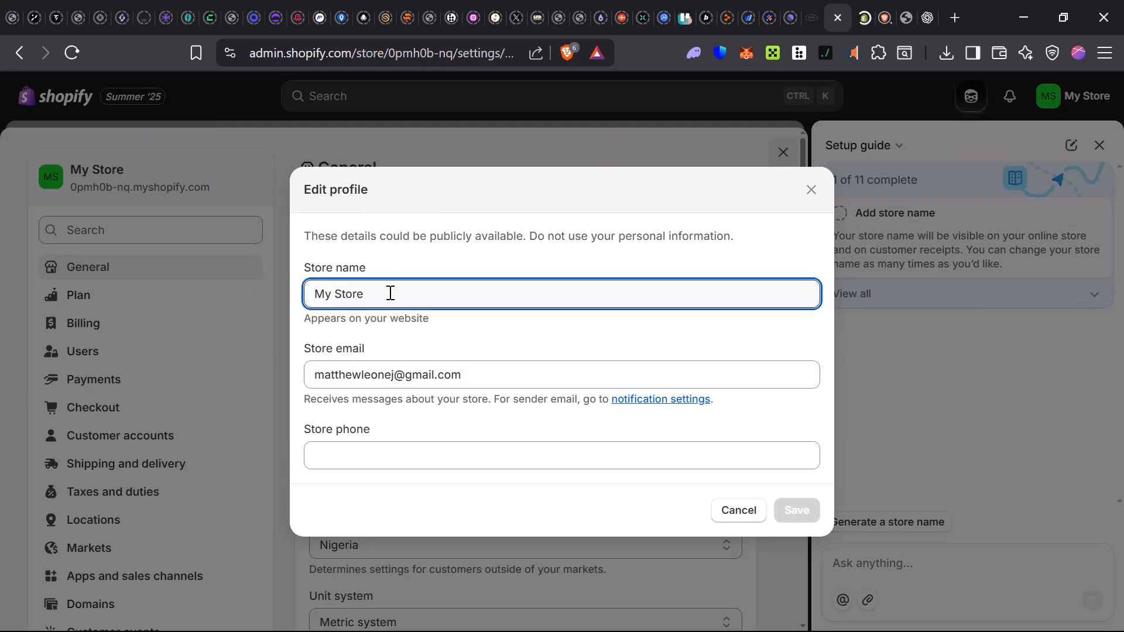
pyautogui.hotkey('ctrl', 'a')
pyautogui.write('Geek to Fit')
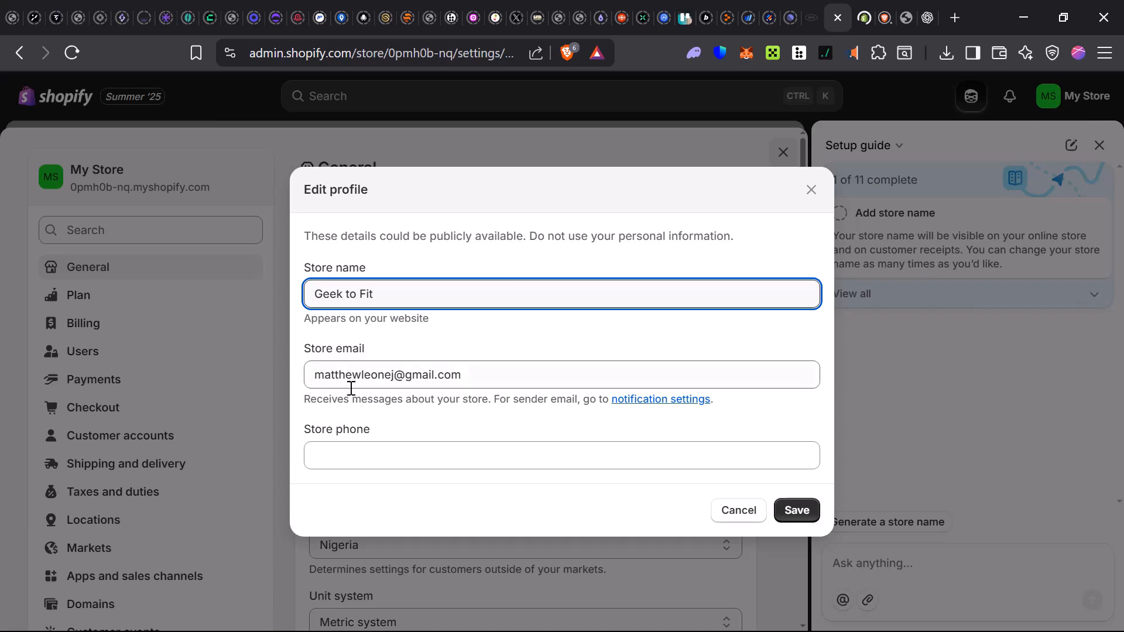
pyautogui.click(798, 519)
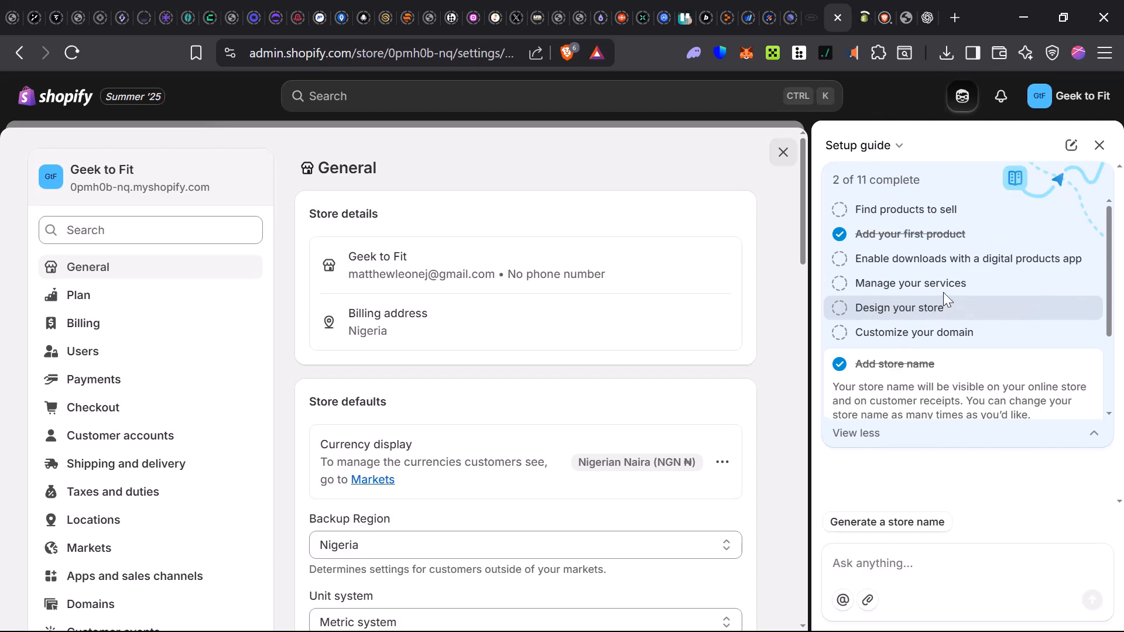
# Step: Open custom theme generation from the Design your store task and look through the suggested and popular free themes
pyautogui.click(905, 306)
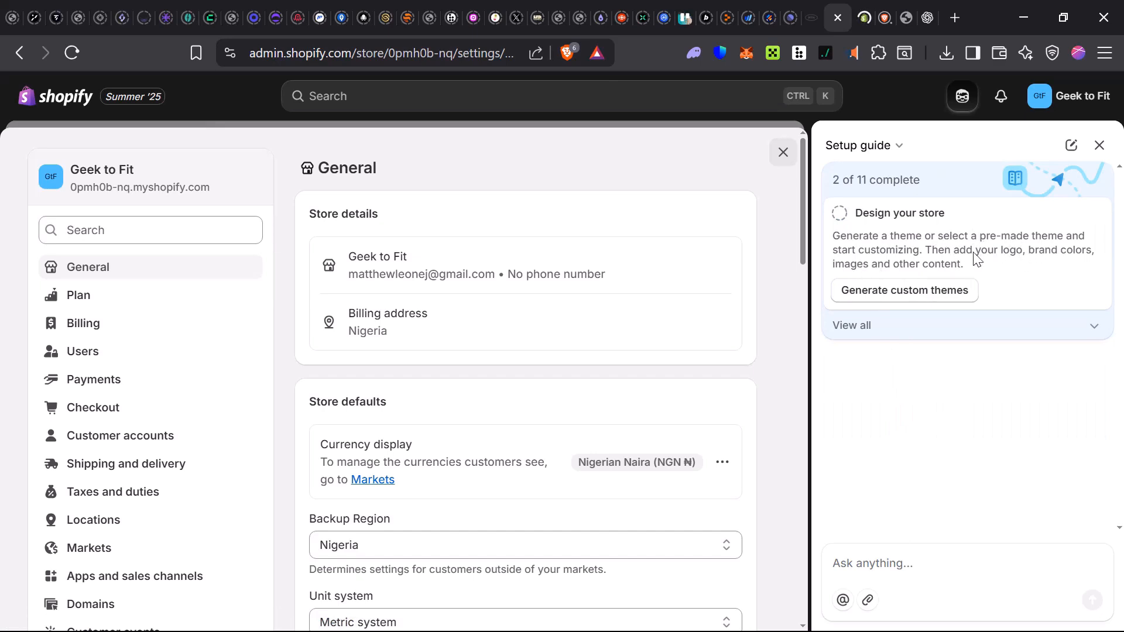
pyautogui.click(908, 292)
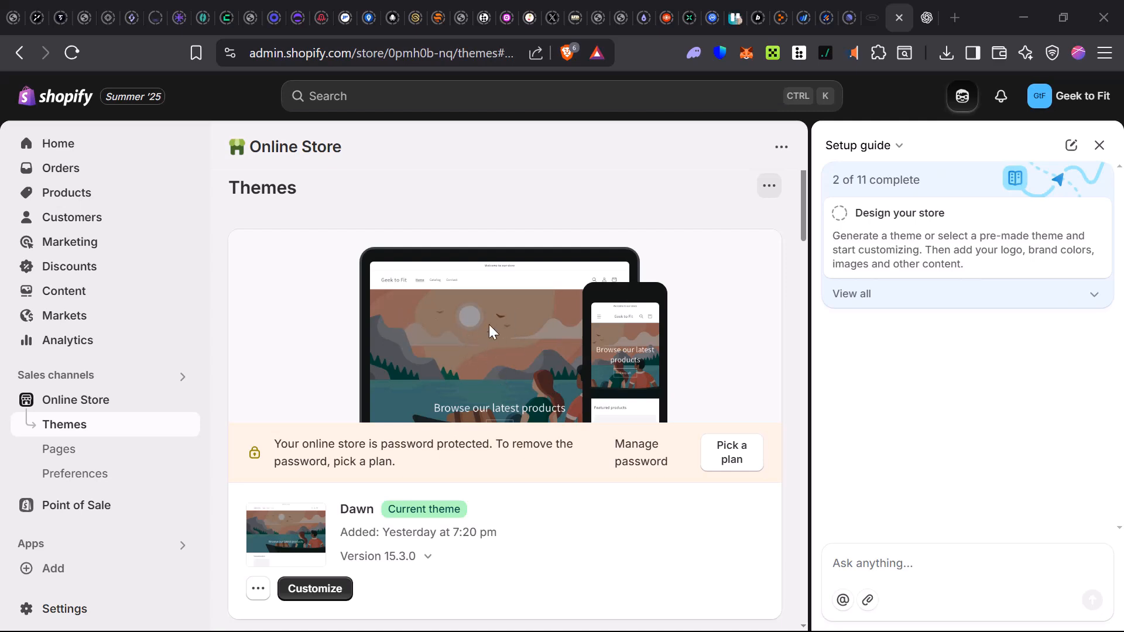
pyautogui.scroll(-4, 492, 339)
pyautogui.scroll(4, 527, 341)
pyautogui.scroll(-10, 439, 443)
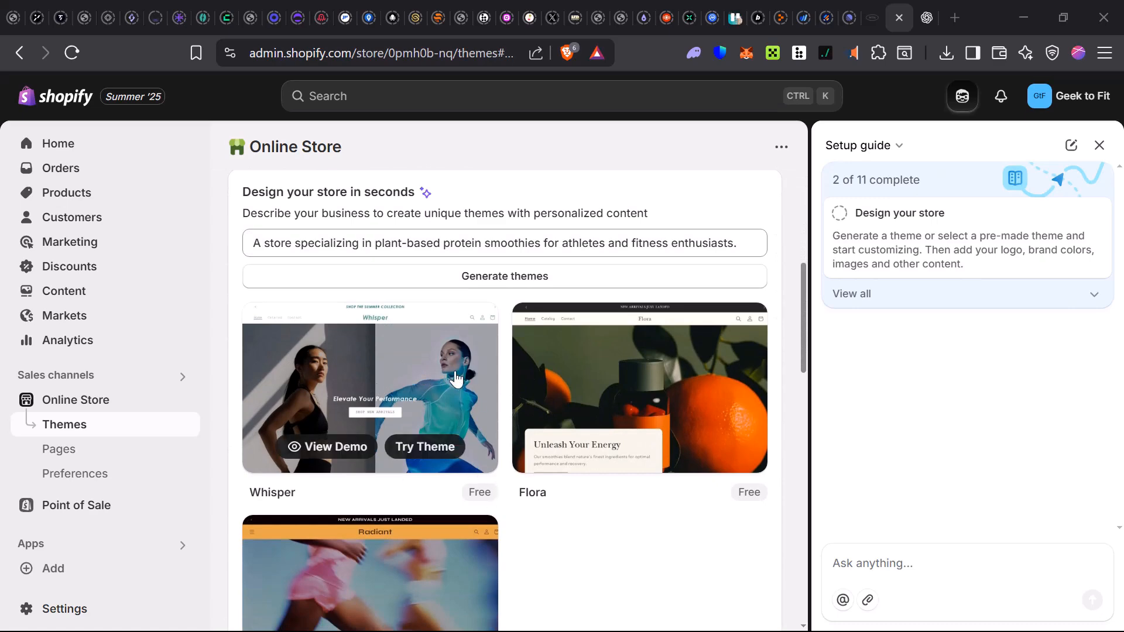
pyautogui.scroll(-6, 434, 379)
pyautogui.scroll(-2, 476, 405)
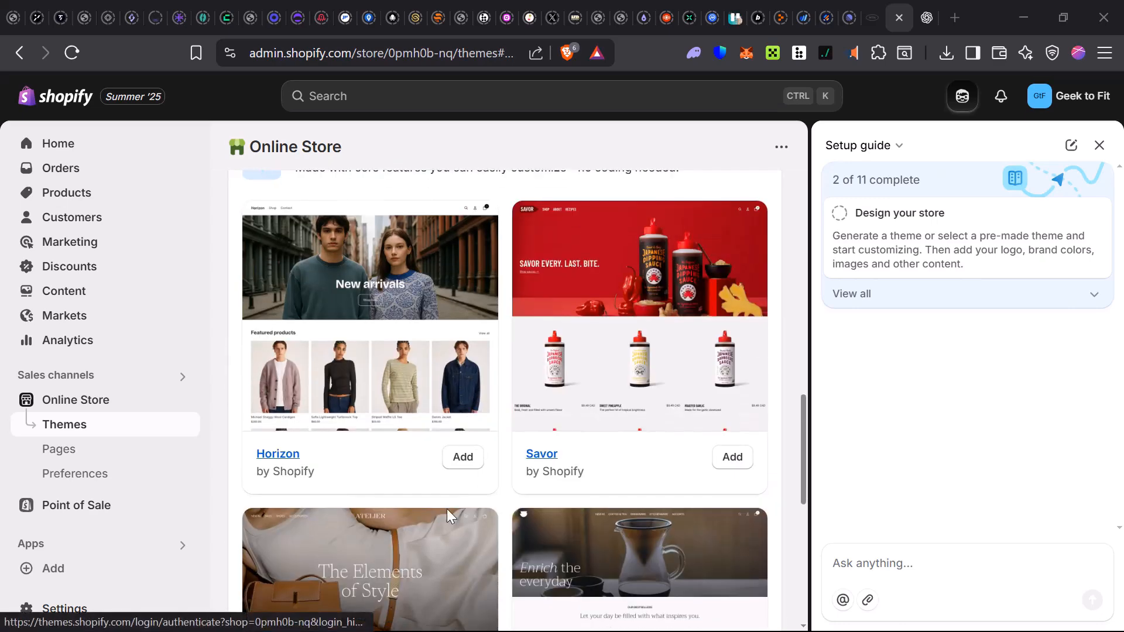
pyautogui.scroll(-9, 447, 508)
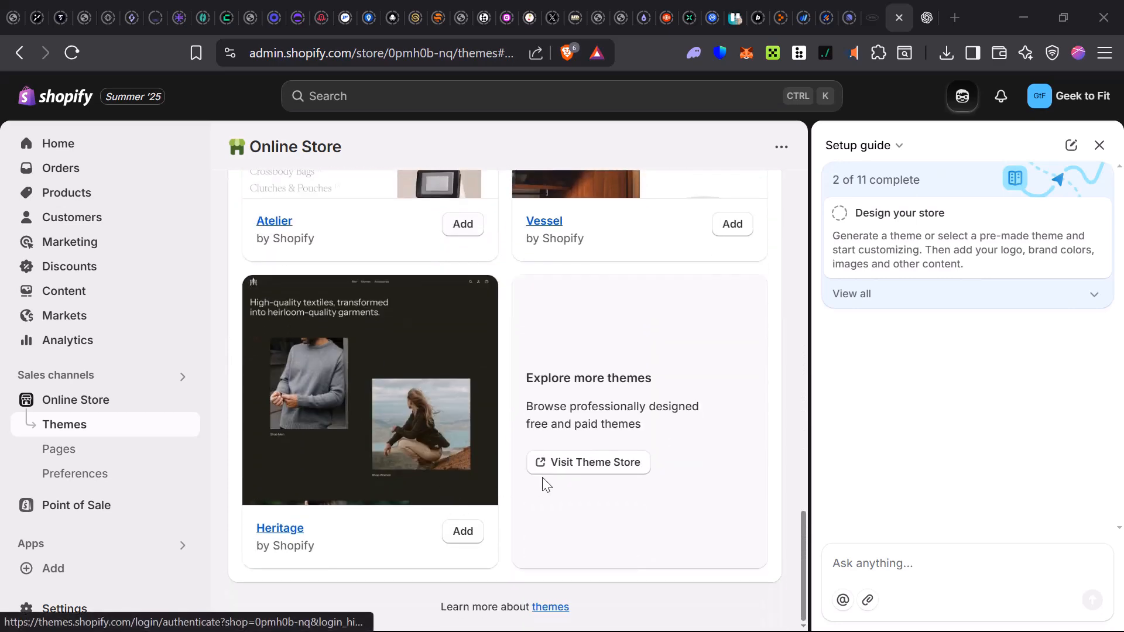
pyautogui.scroll(10, 432, 508)
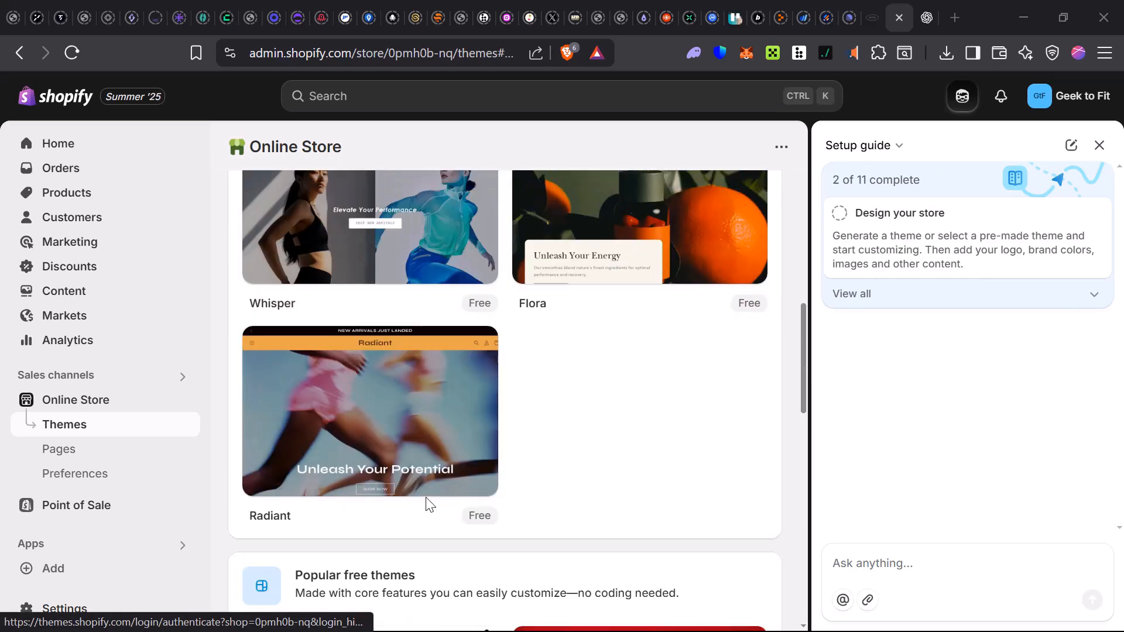
pyautogui.scroll(8, 426, 503)
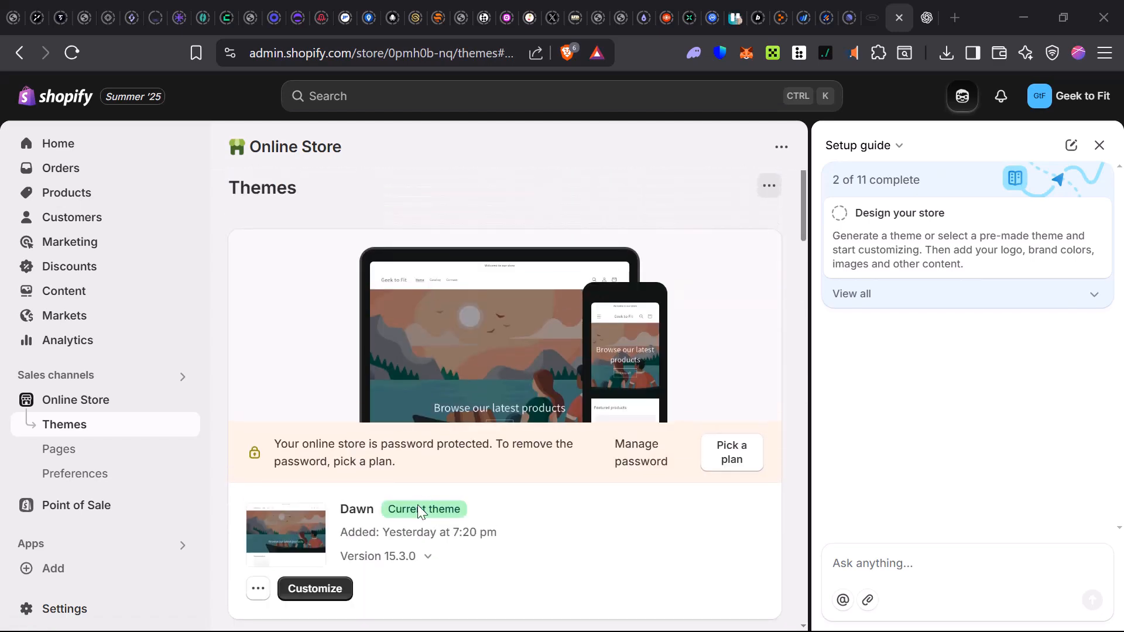
pyautogui.scroll(-2, 417, 505)
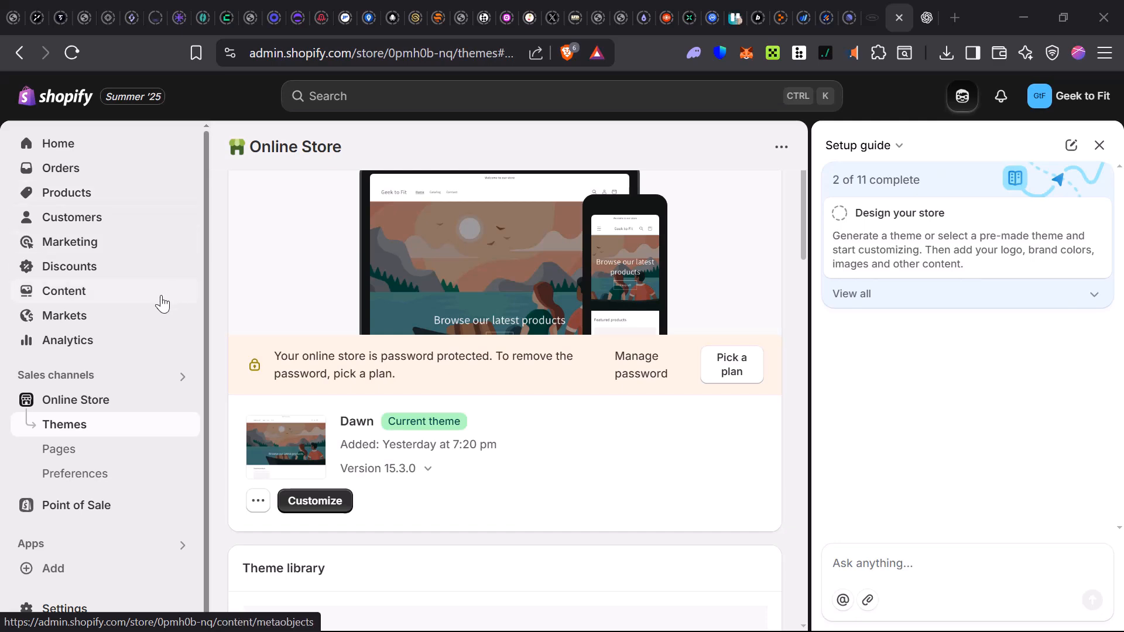
# Step: Open the store's payment settings and look through the payment providers, capture methods, manual payment methods and gift card expiration options
pyautogui.scroll(-1, 105, 322)
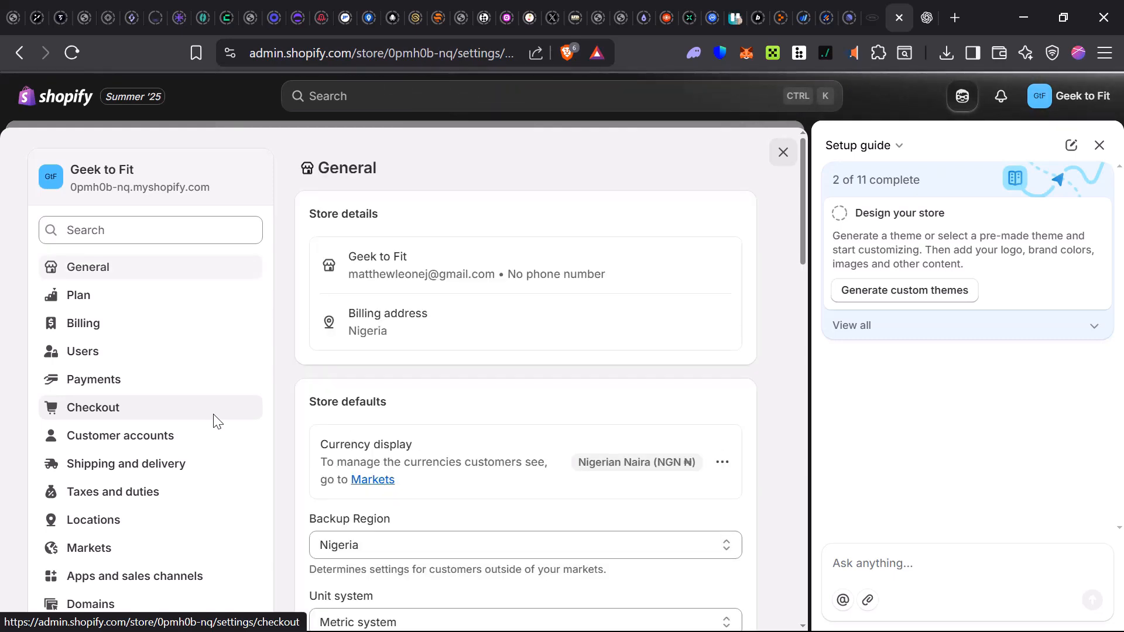
pyautogui.click(117, 380)
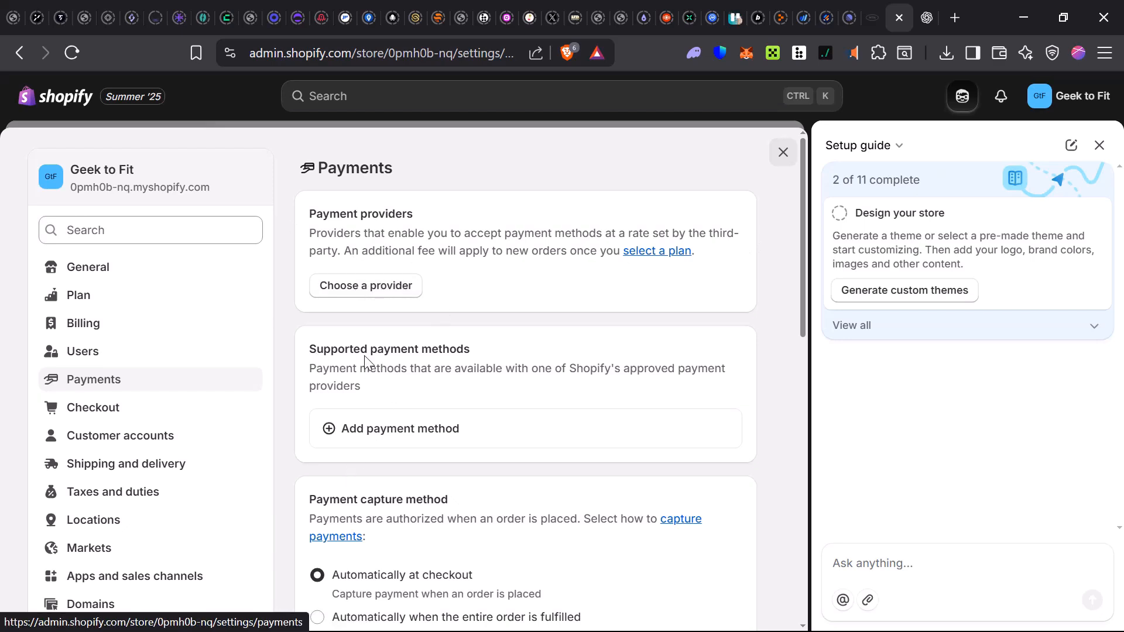
pyautogui.scroll(-3, 432, 370)
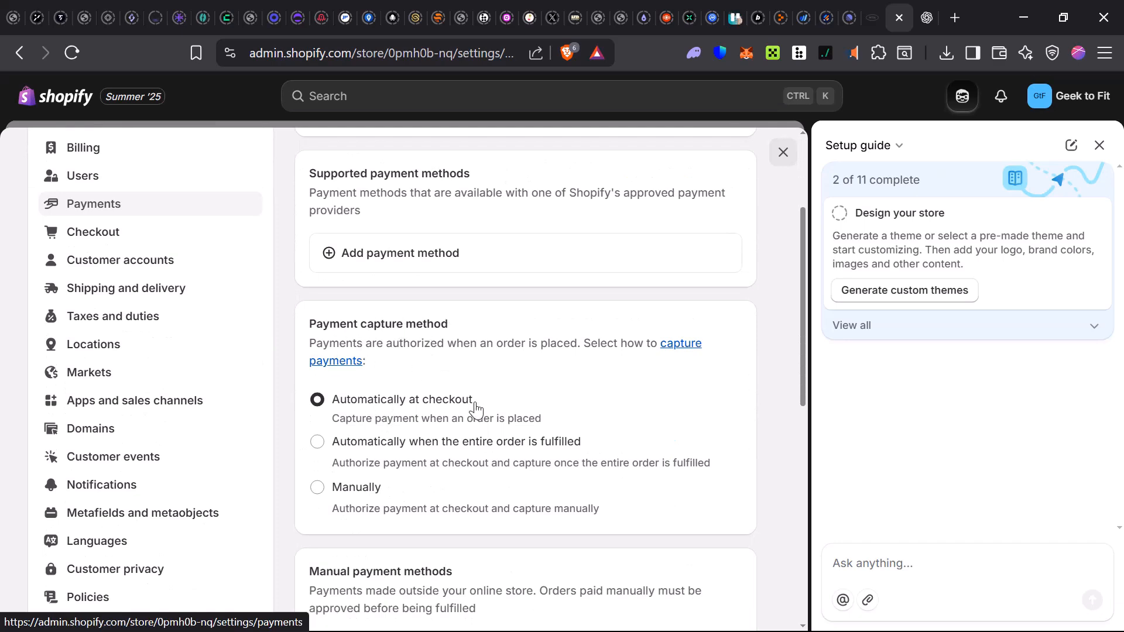
pyautogui.scroll(-5, 383, 515)
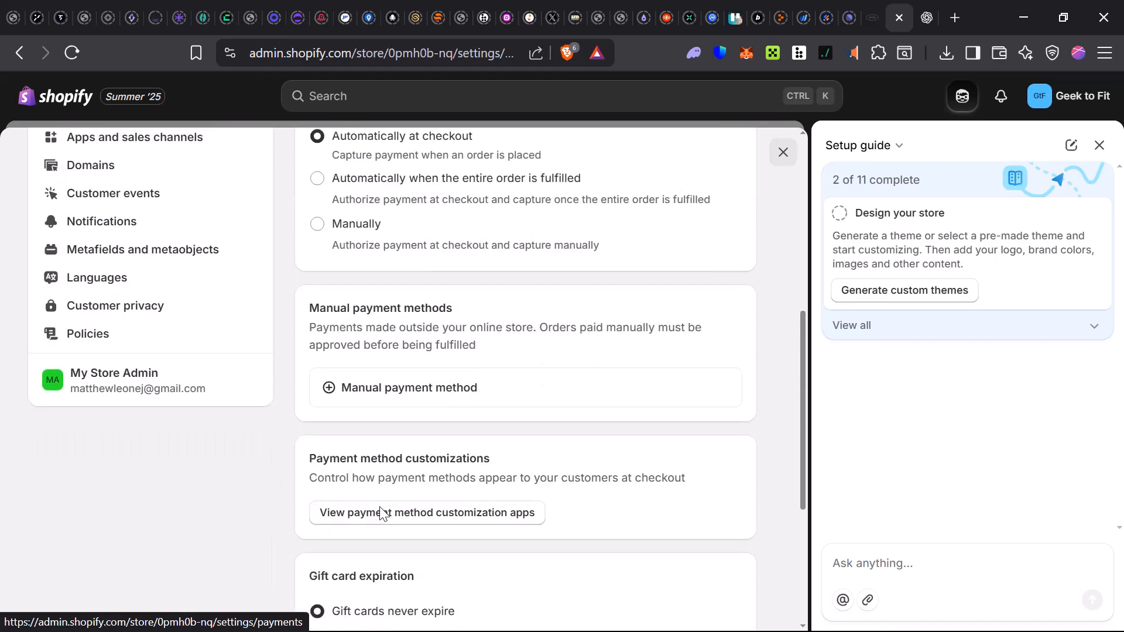
pyautogui.scroll(-4, 453, 394)
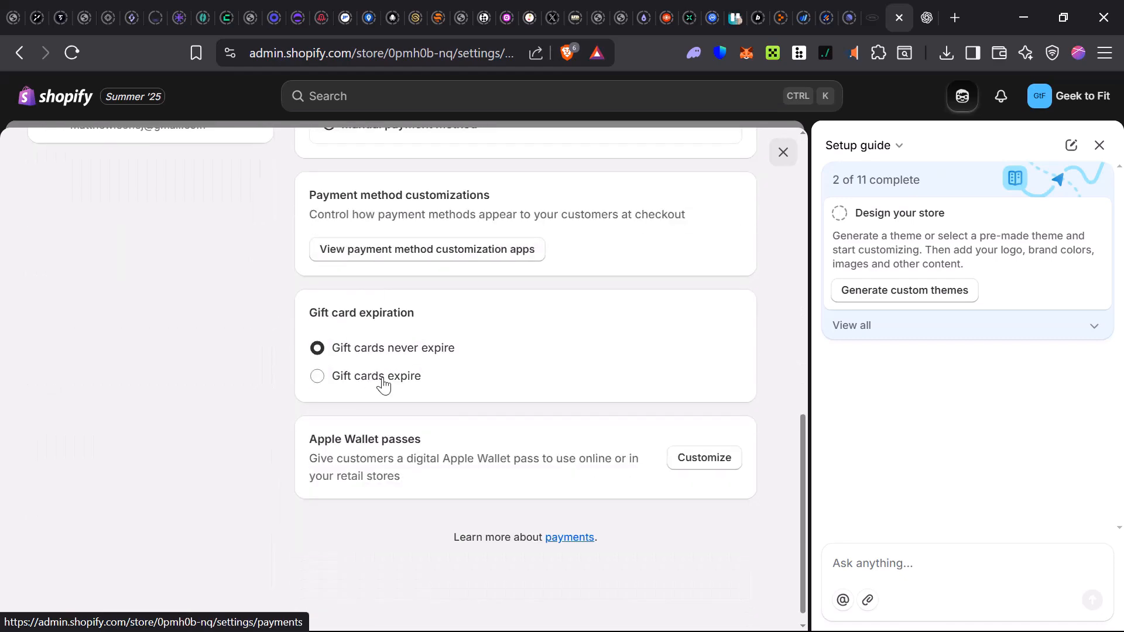
pyautogui.scroll(9, 427, 462)
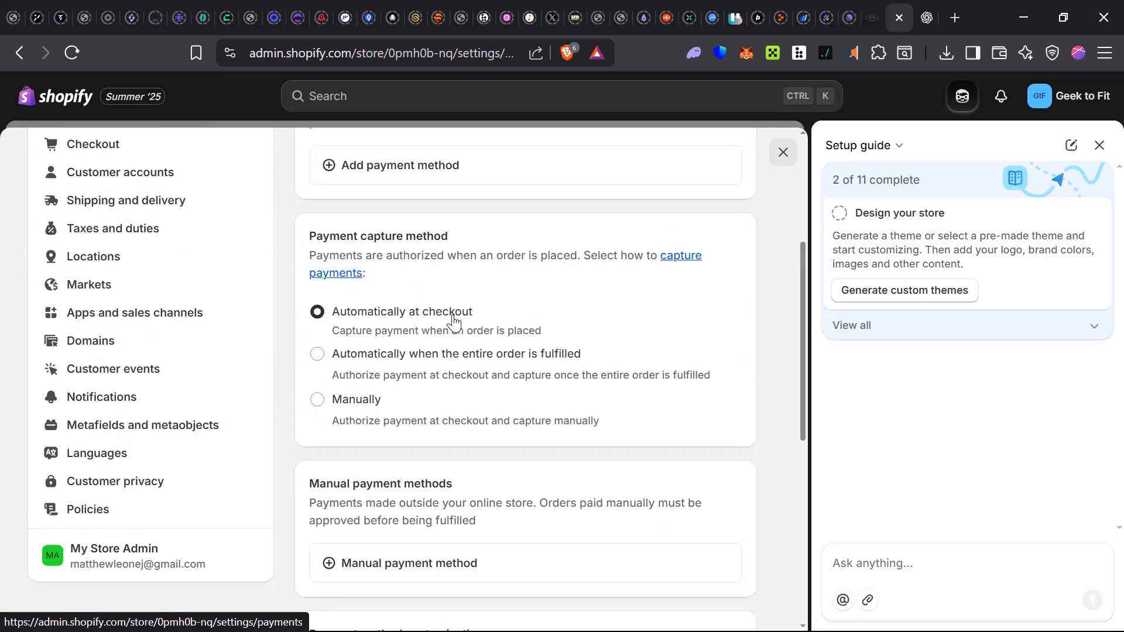